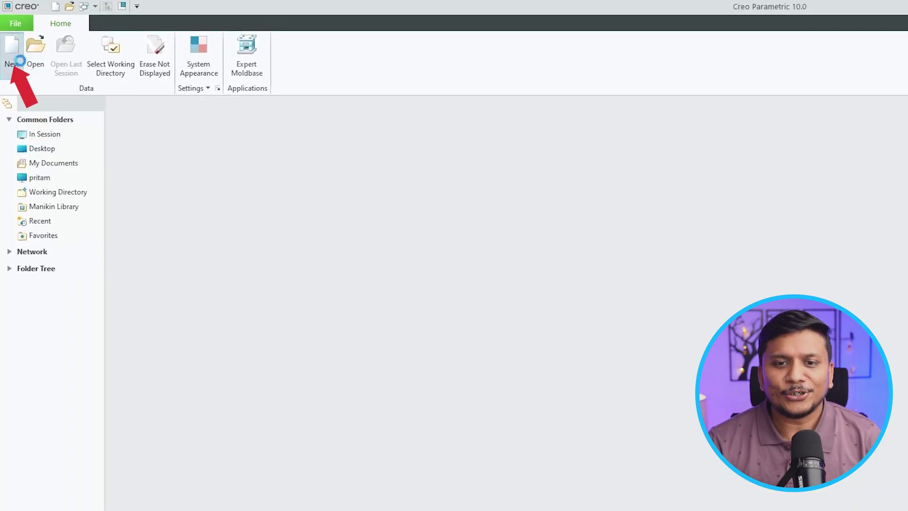
# Create new solid part PRT0001 from the default template with its datum planes and coordinate system.
pyautogui.click(18, 62)
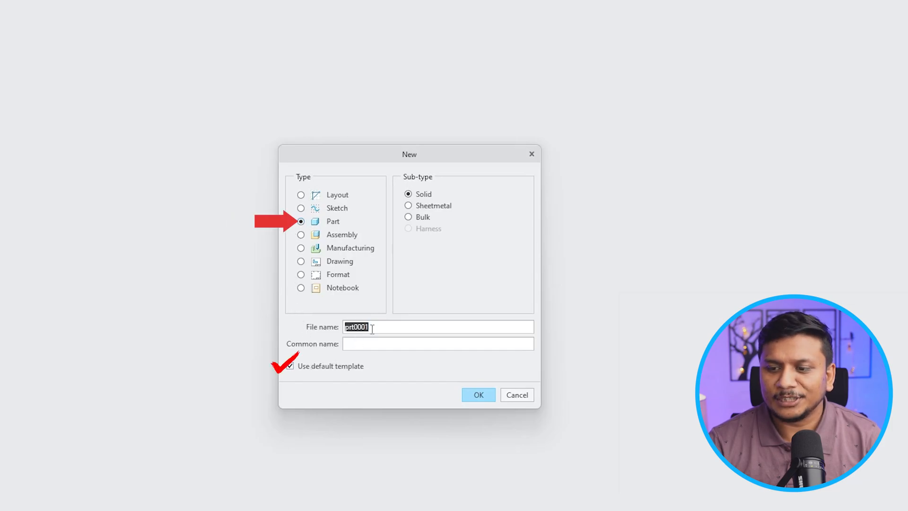
pyautogui.click(479, 395)
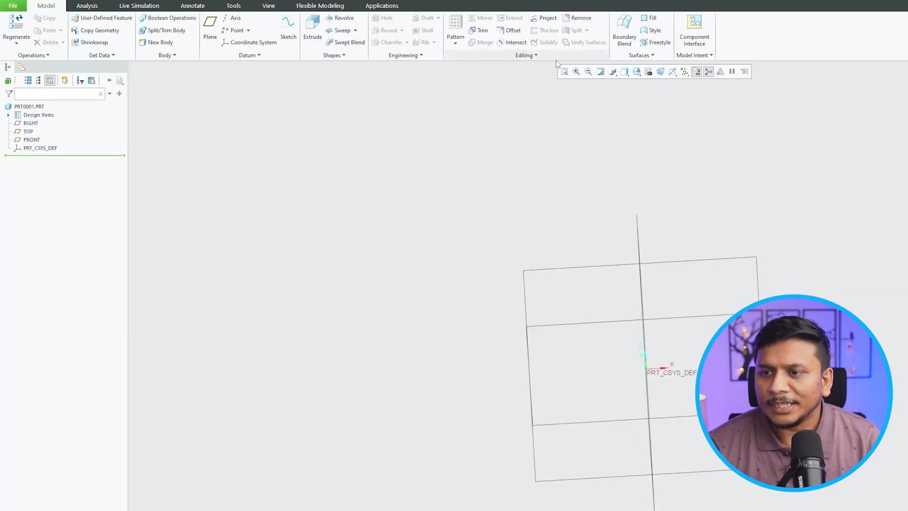
pyautogui.click(366, 25)
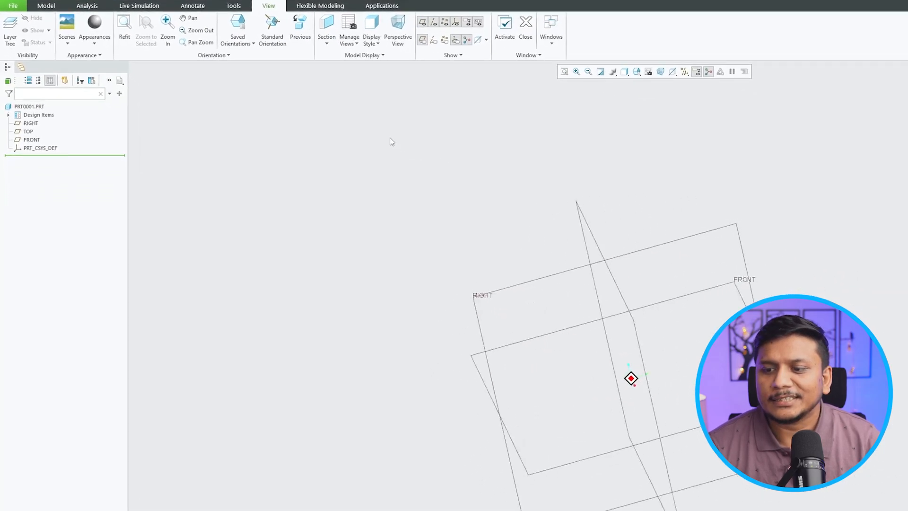
# Sketch on the RIGHT plane a rectangle with a circle on its left edge forming a semicircular notch.
pyautogui.click(44, 6)
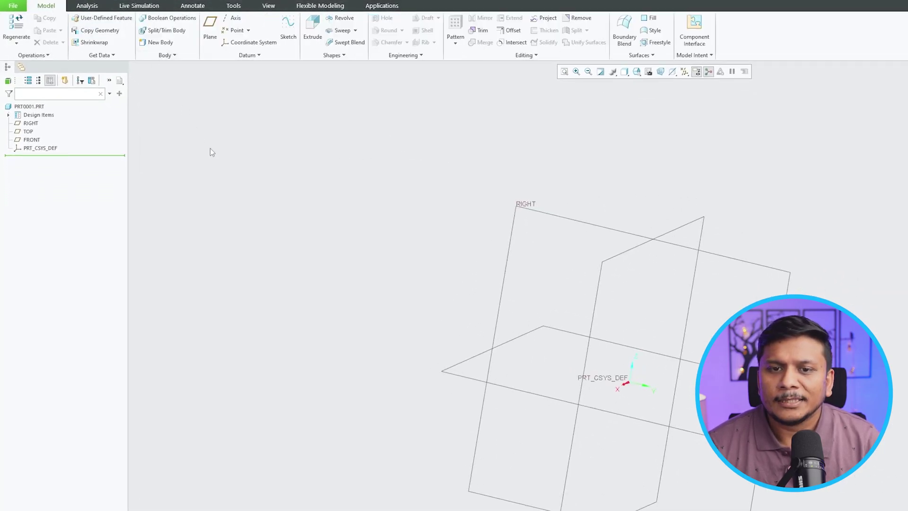
pyautogui.click(287, 32)
pyautogui.click(340, 220)
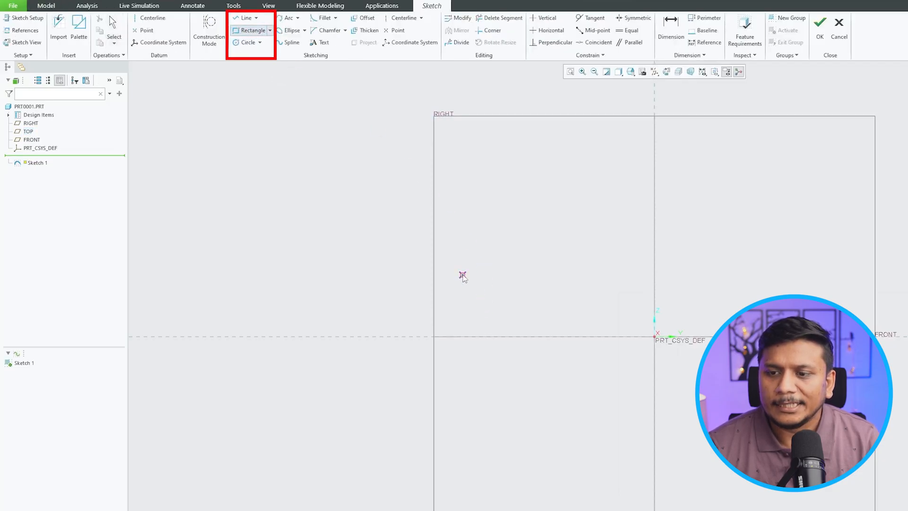
pyautogui.middleClick(600, 323)
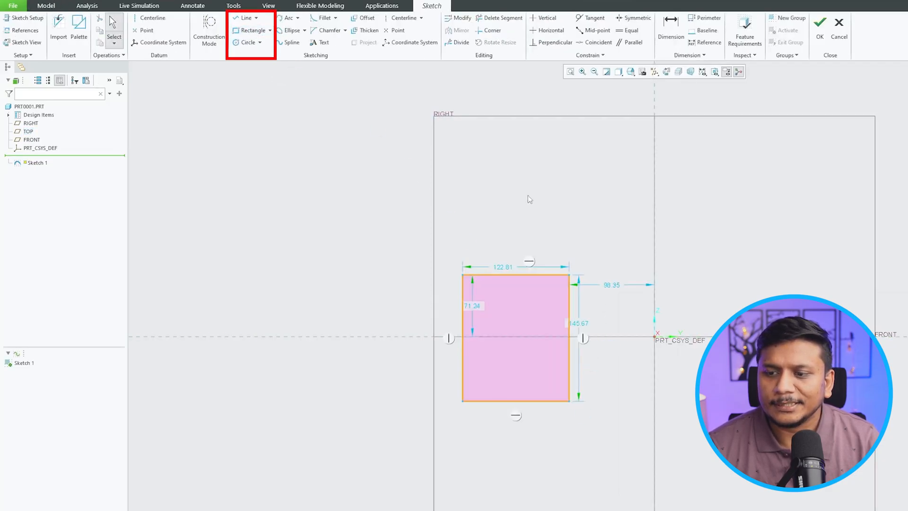
pyautogui.click(247, 42)
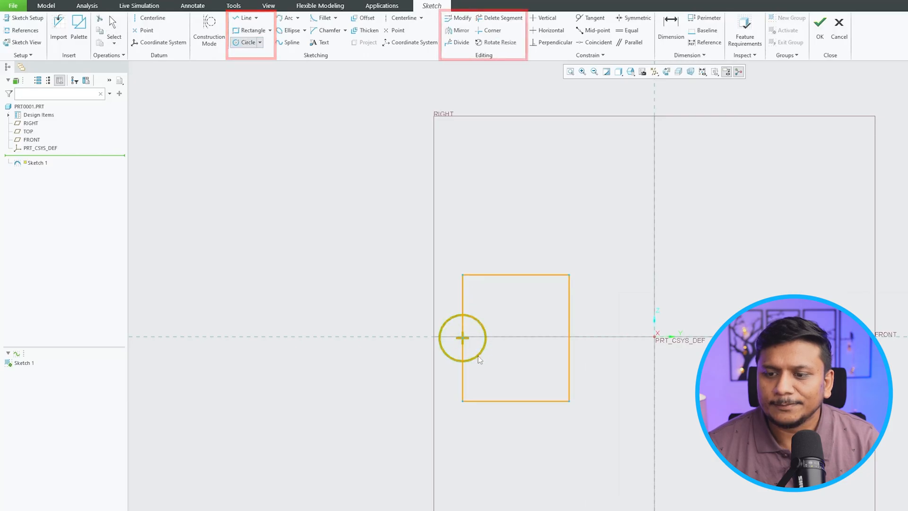
pyautogui.click(478, 359)
pyautogui.middleClick(430, 219)
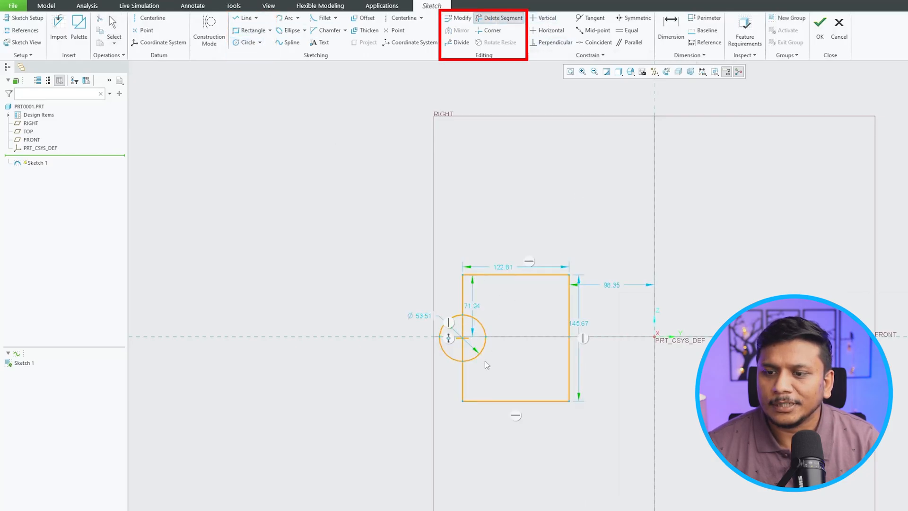
pyautogui.scroll(-4, 486, 364)
pyautogui.scroll(3, 338, 226)
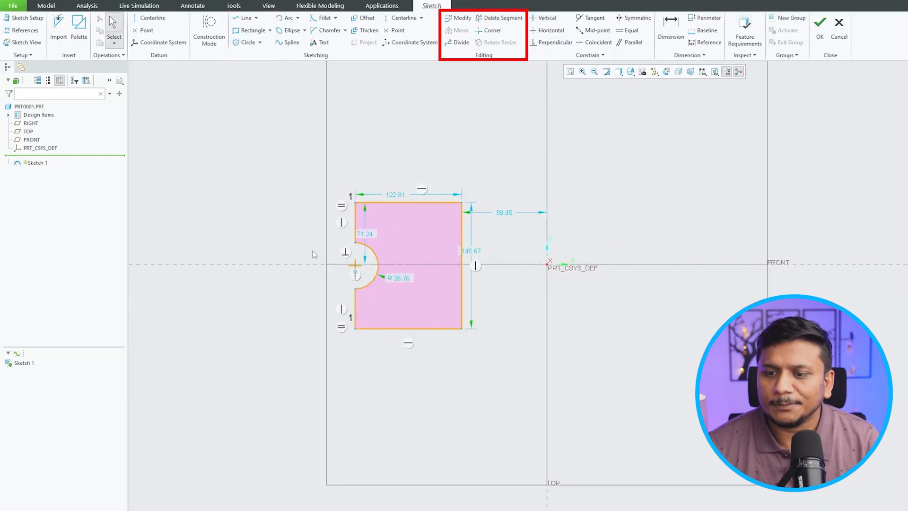
pyautogui.scroll(-2, 348, 270)
pyautogui.scroll(3, 353, 300)
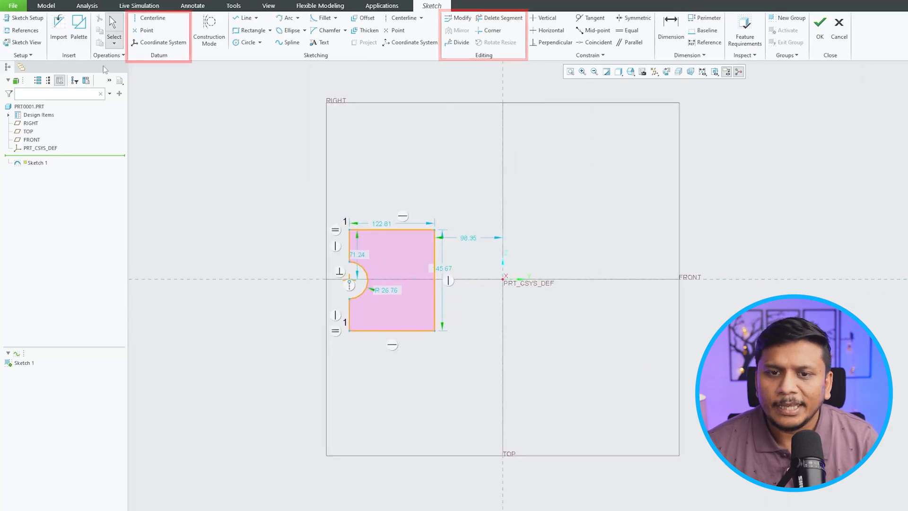
# Add a vertical centerline through the origin and complete Sketch 1.
pyautogui.click(145, 28)
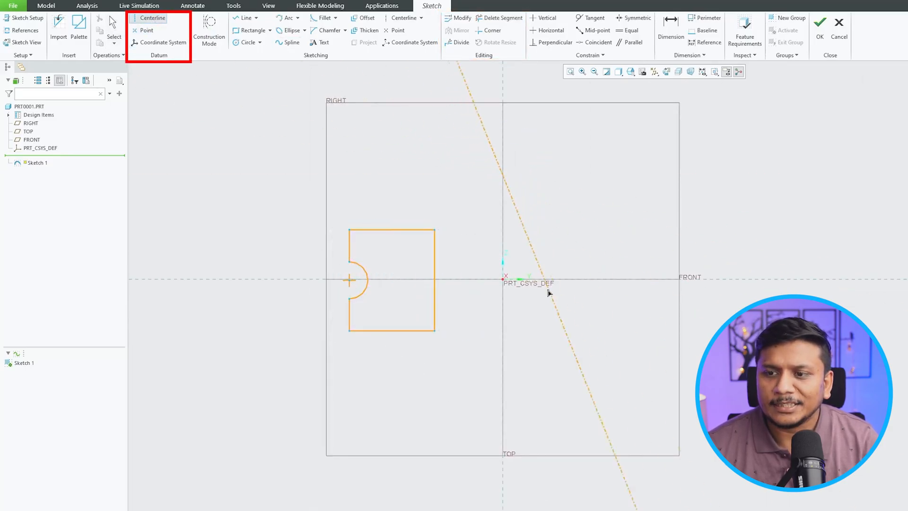
pyautogui.middleClick(598, 239)
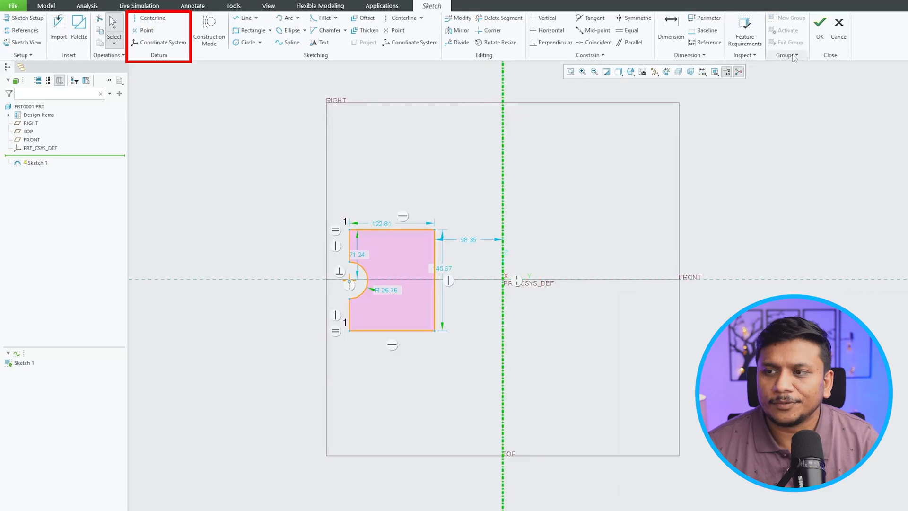
pyautogui.click(814, 32)
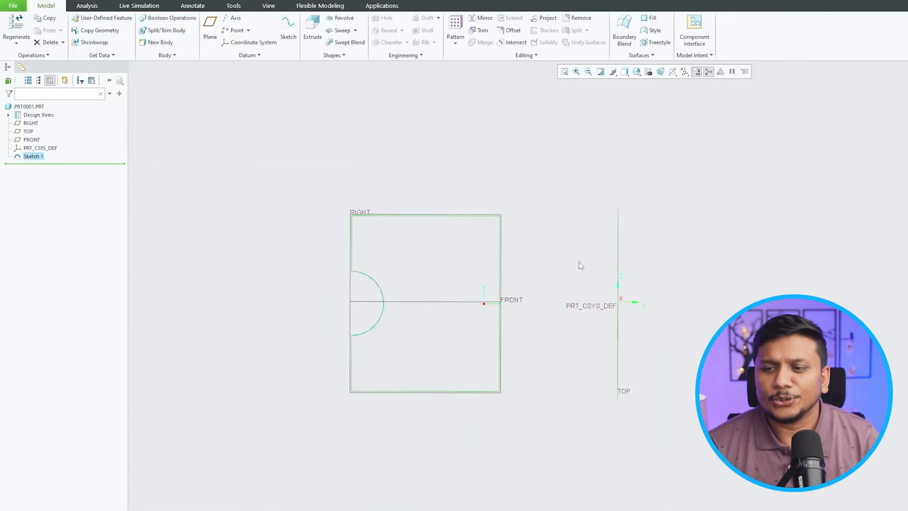
# Revolve Sketch 1 360° about its internal centerline into a grooved ring with a central hole.
pyautogui.click(538, 194)
pyautogui.moveTo(550, 215); pyautogui.dragTo(556, 233, button='middle')
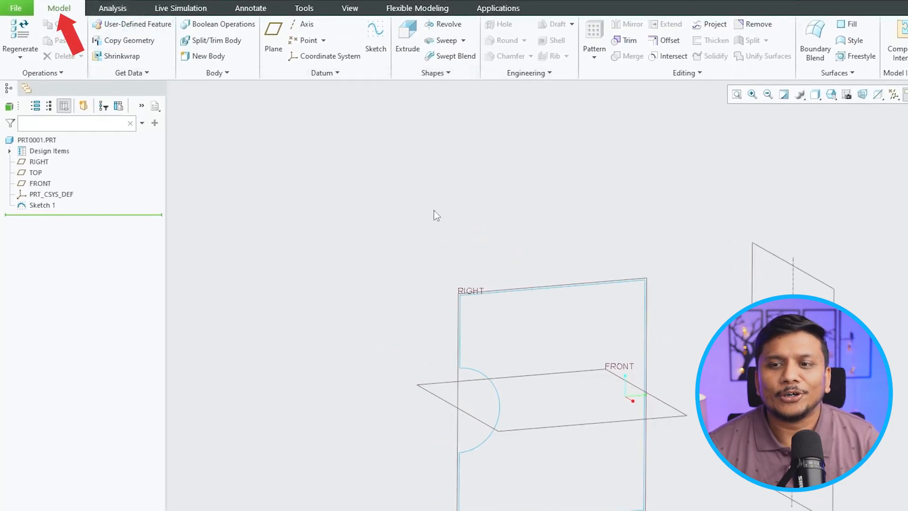
pyautogui.click(448, 25)
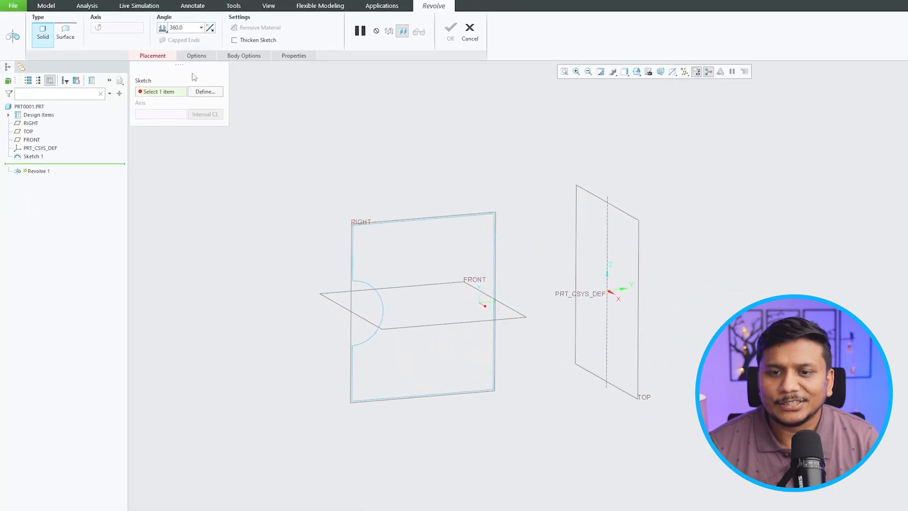
pyautogui.click(367, 287)
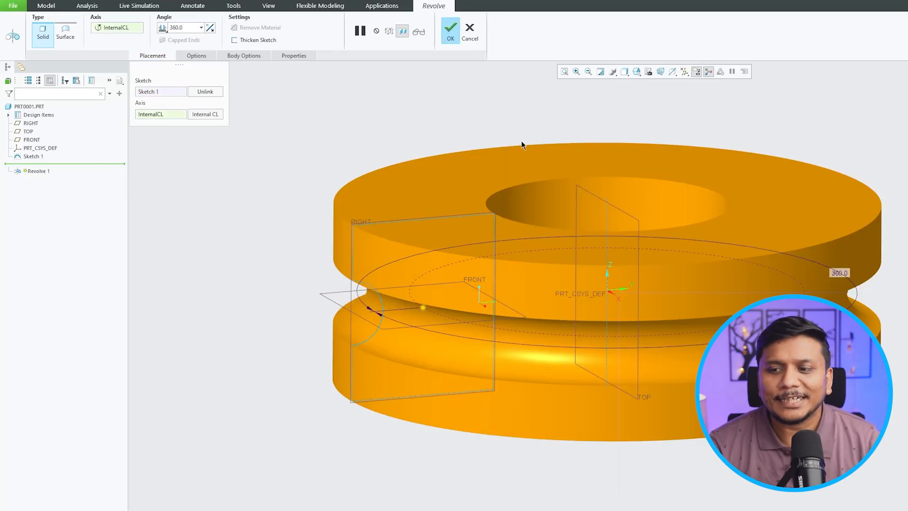
pyautogui.moveTo(521, 140); pyautogui.dragTo(508, 128, button='middle')
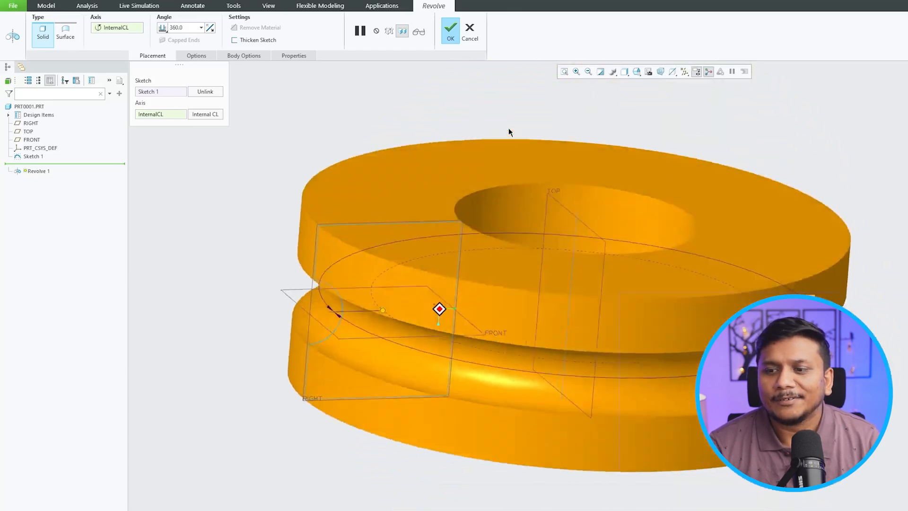
pyautogui.click(450, 30)
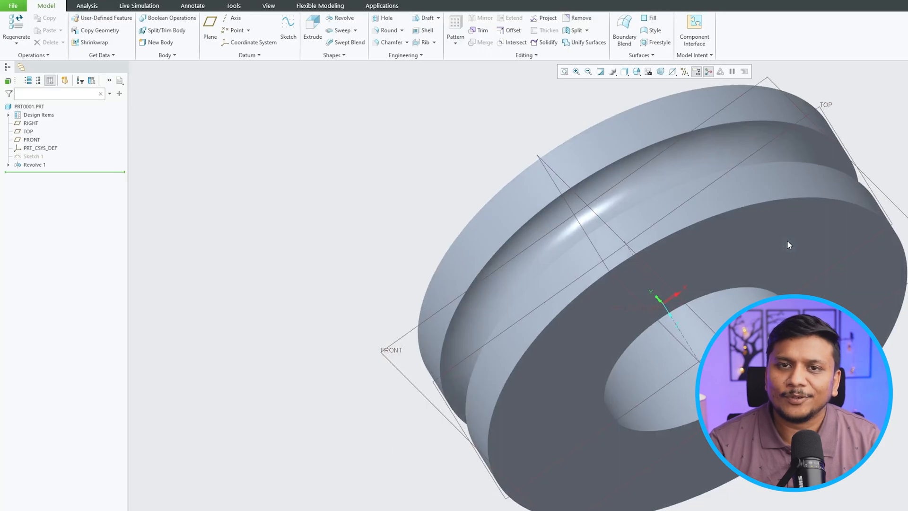
# View the ring from above, then start File > Open and browse to the computer's drives.
pyautogui.moveTo(786, 245); pyautogui.dragTo(752, 397, button='middle')
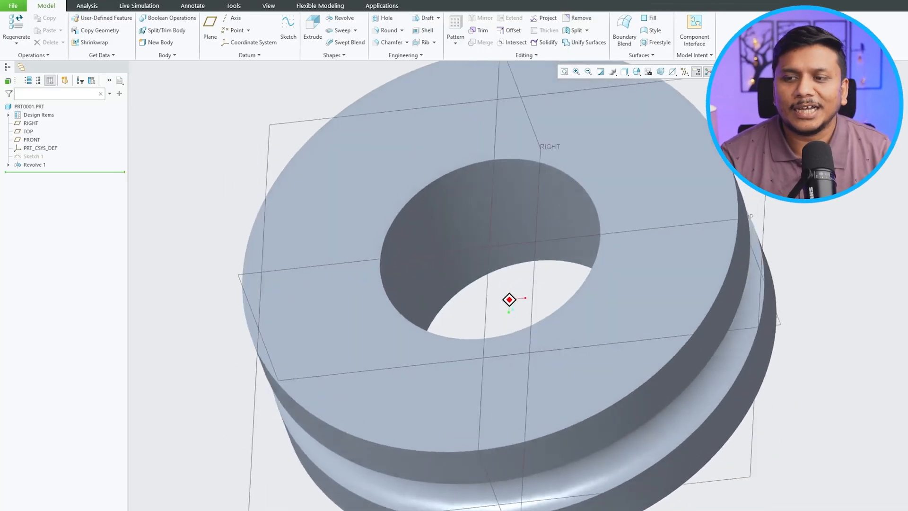
pyautogui.moveTo(768, 195); pyautogui.dragTo(271, 123, button='middle')
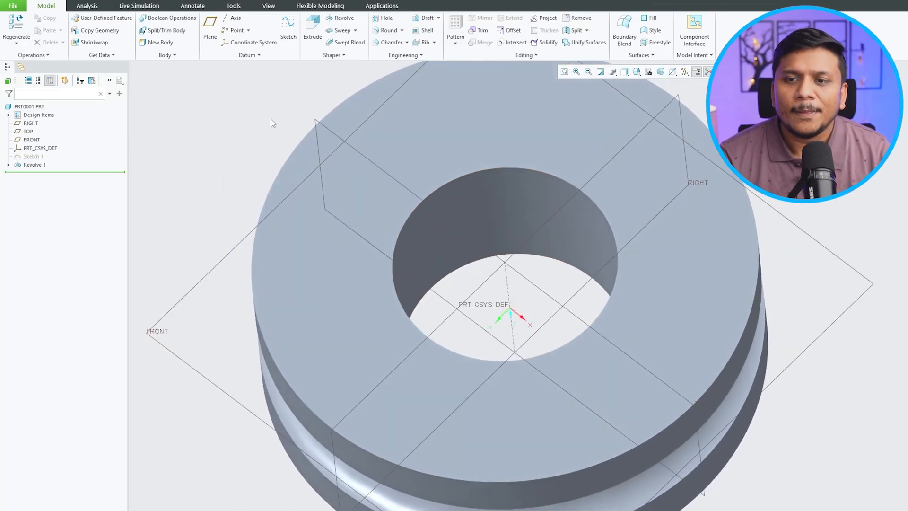
pyautogui.click(13, 6)
pyautogui.click(22, 39)
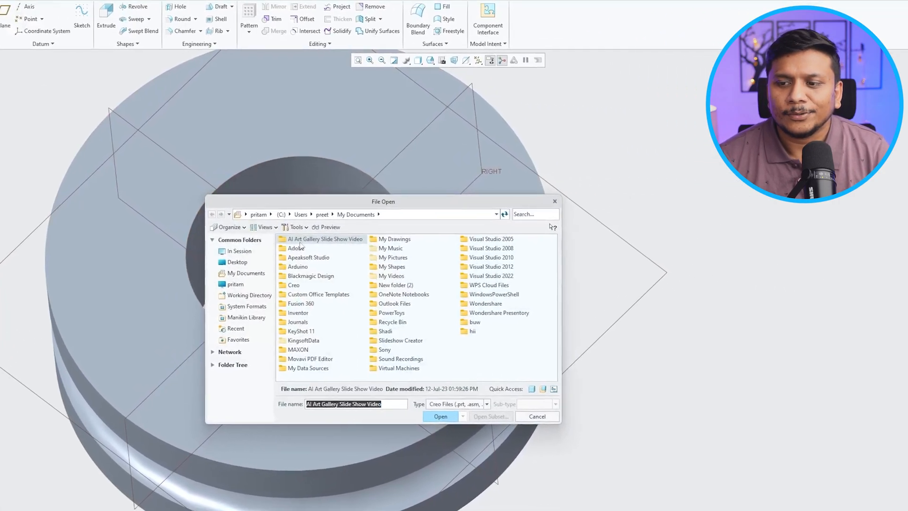
pyautogui.click(250, 295)
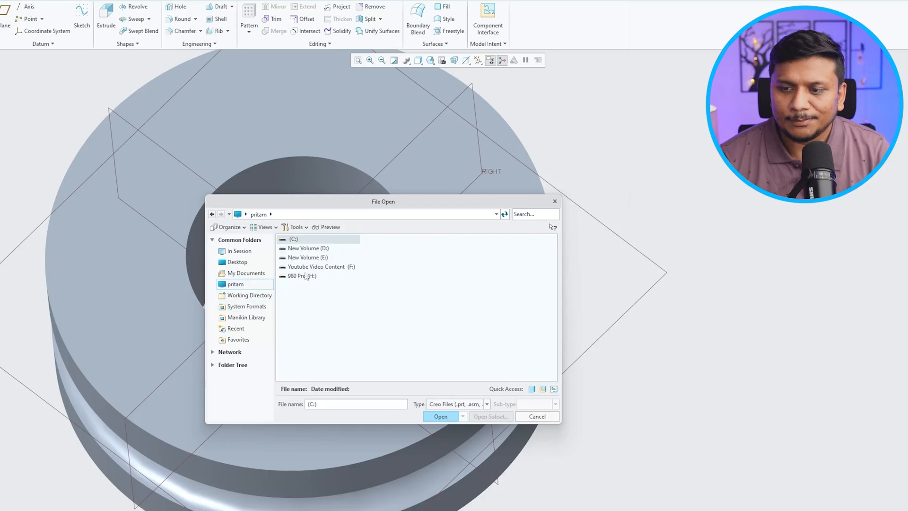
# Open revolve.prt from D:\Creo Mechanical Projects\Training\Revolve.
pyautogui.doubleClick(308, 247)
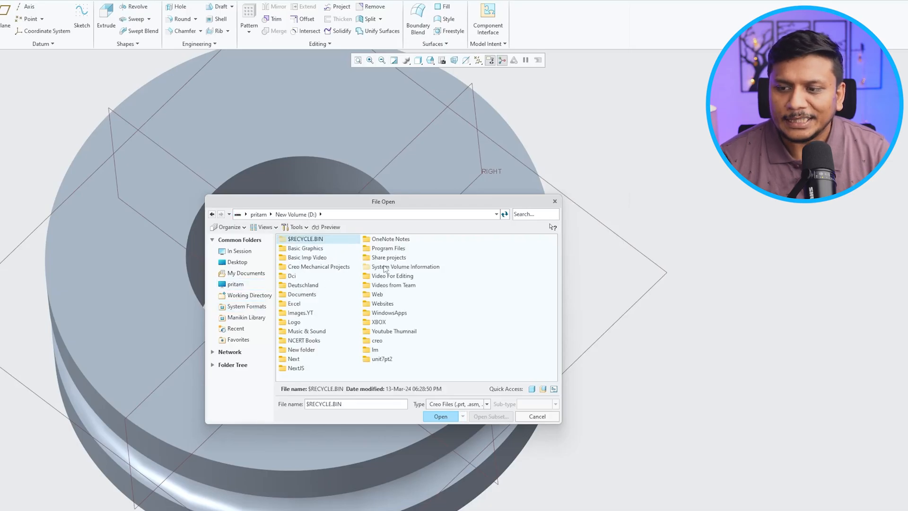
pyautogui.doubleClick(319, 265)
pyautogui.doubleClick(305, 345)
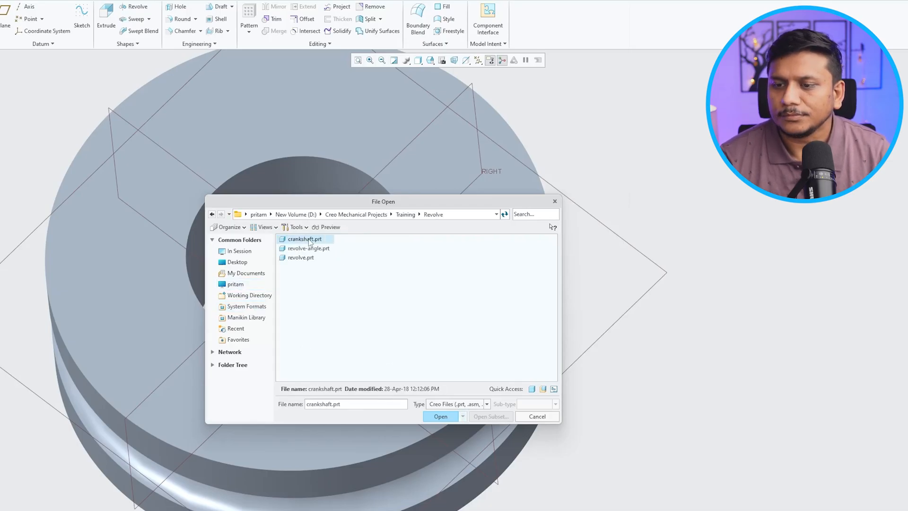
pyautogui.doubleClick(305, 239)
pyautogui.moveTo(148, 226); pyautogui.dragTo(276, 231, button='middle')
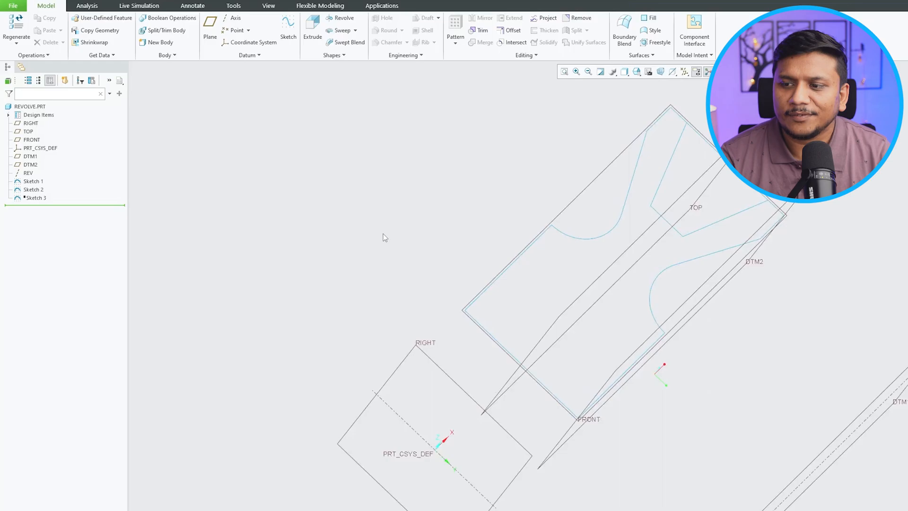
# Revolve Sketch 1 360° around its centerline into a thick ring with a rounded groove.
pyautogui.moveTo(383, 238)
pyautogui.mouseDown(button='middle')
pyautogui.moveTo(367, 199)
pyautogui.moveTo(371, 127)
pyautogui.mouseUp(button='middle')
pyautogui.click(341, 18)
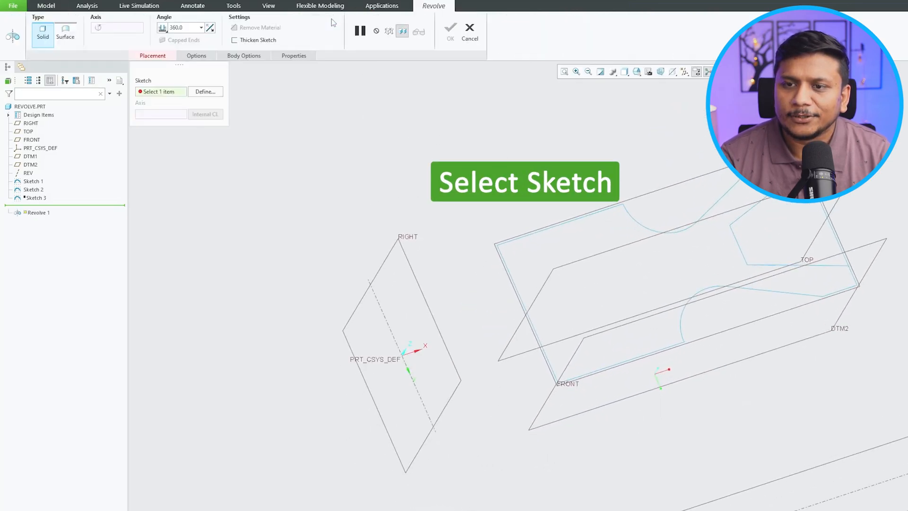
pyautogui.click(636, 223)
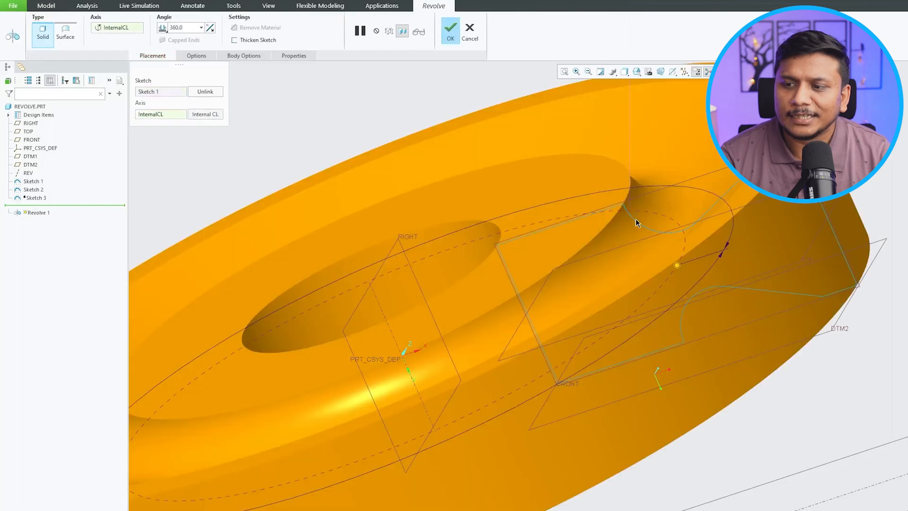
pyautogui.scroll(-5, 572, 247)
pyautogui.click(451, 33)
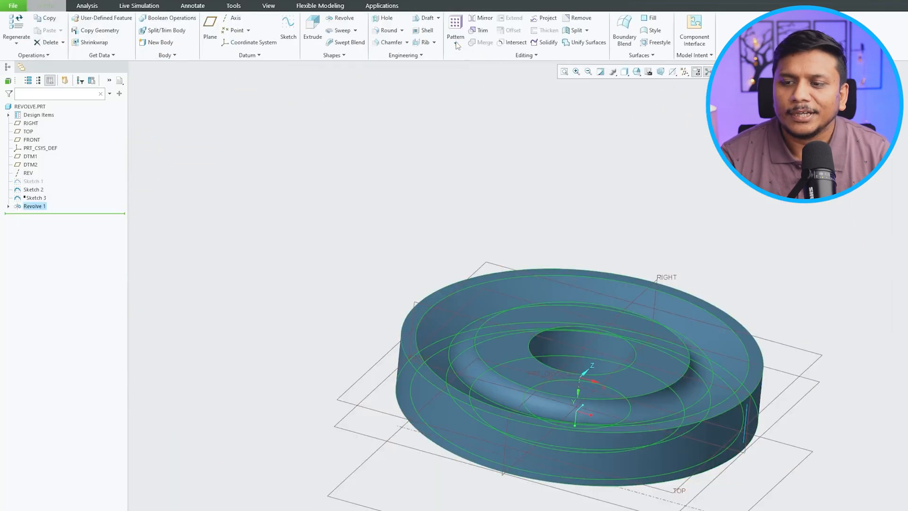
pyautogui.click(426, 150)
# Orbit the ring, reset to the default orientation with Ctrl+D, and view it side-on.
pyautogui.moveTo(425, 150)
pyautogui.mouseDown(button='middle')
pyautogui.moveTo(592, 231)
pyautogui.moveTo(415, 157)
pyautogui.moveTo(398, 171)
pyautogui.moveTo(334, 150)
pyautogui.moveTo(268, 161)
pyautogui.mouseUp(button='middle')
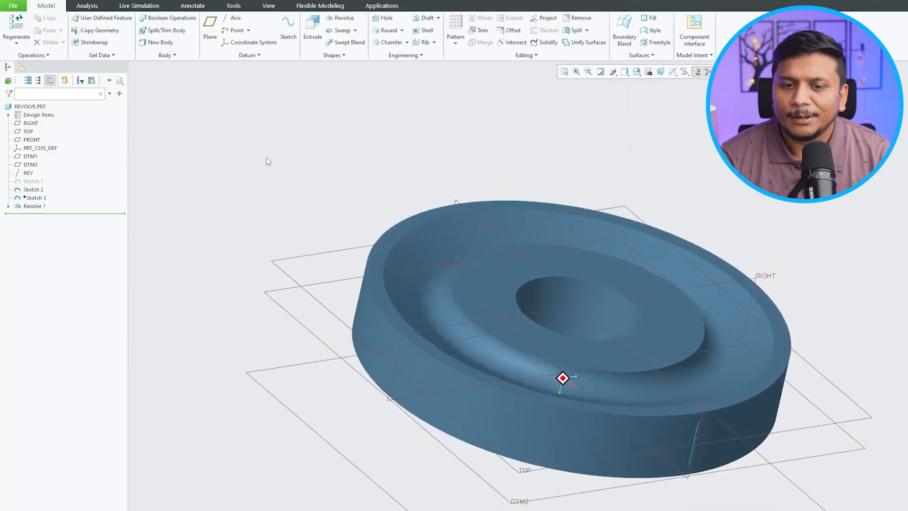
pyautogui.hotkey('ctrl', 'd')
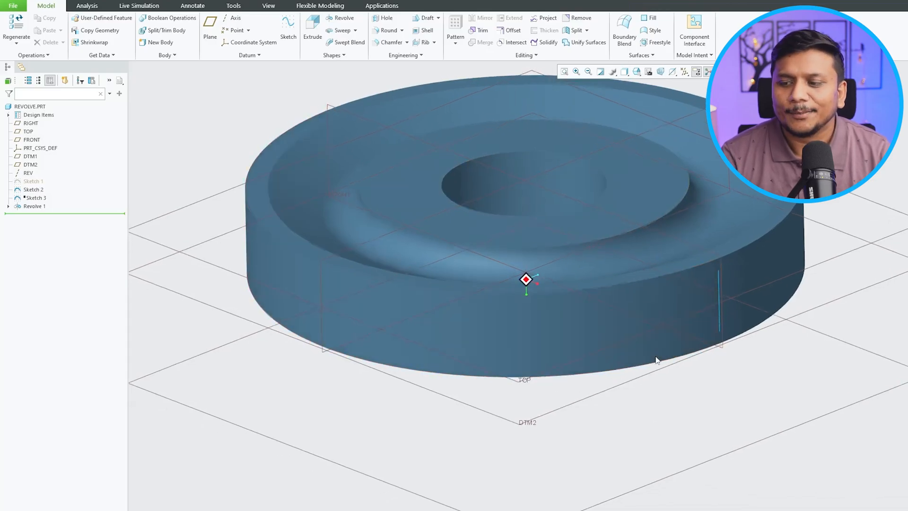
pyautogui.moveTo(655, 357)
pyautogui.mouseDown(button='middle')
pyautogui.moveTo(653, 378)
pyautogui.moveTo(285, 208)
pyautogui.mouseUp(button='middle')
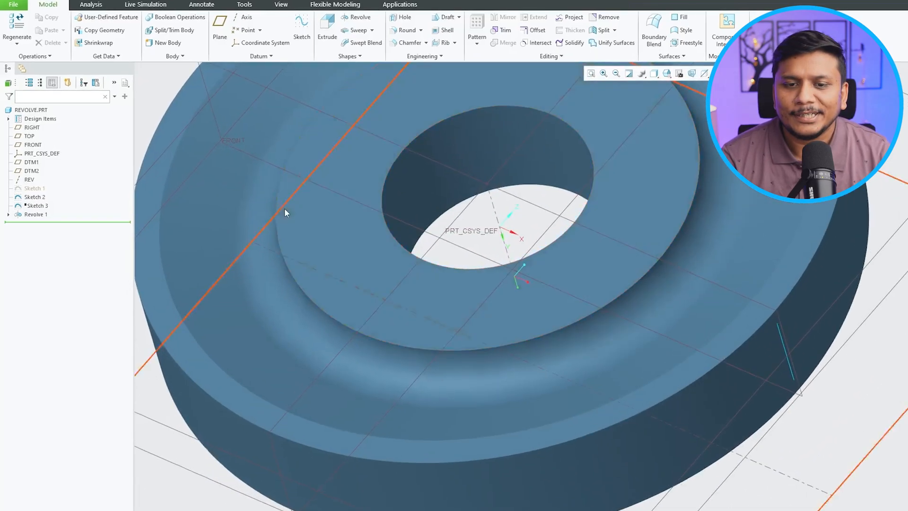
# Edit Revolve 1 so it spins about the REV datum axis instead of its centerline.
pyautogui.click(53, 299)
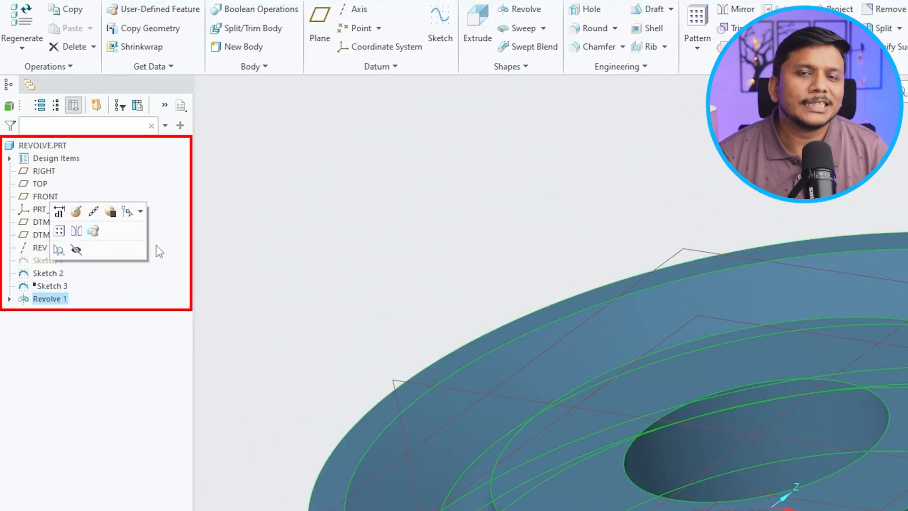
pyautogui.click(76, 212)
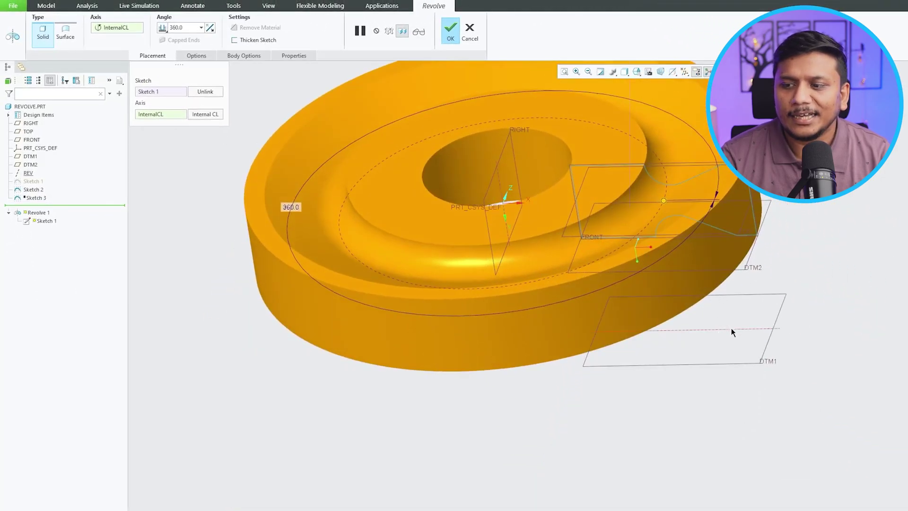
pyautogui.click(732, 328)
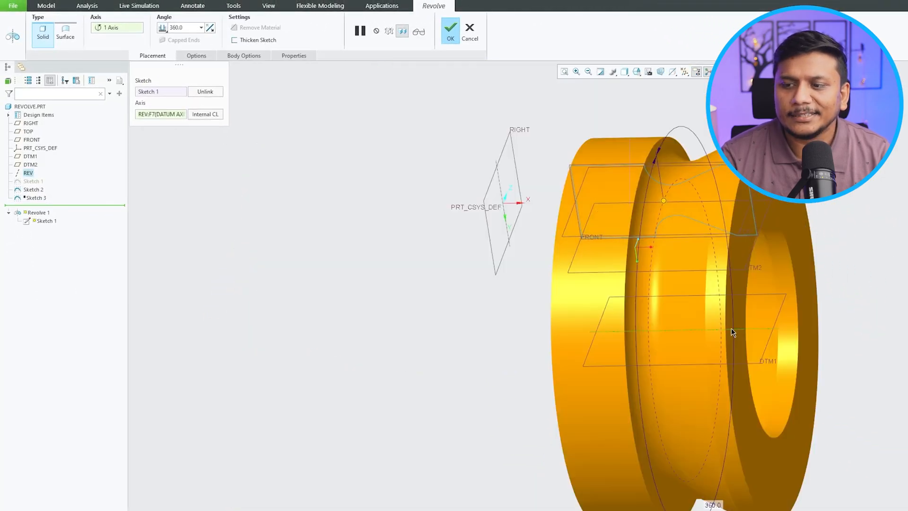
pyautogui.moveTo(545, 189)
pyautogui.mouseDown(button='middle')
pyautogui.moveTo(634, 247)
pyautogui.moveTo(666, 368)
pyautogui.mouseUp(button='middle')
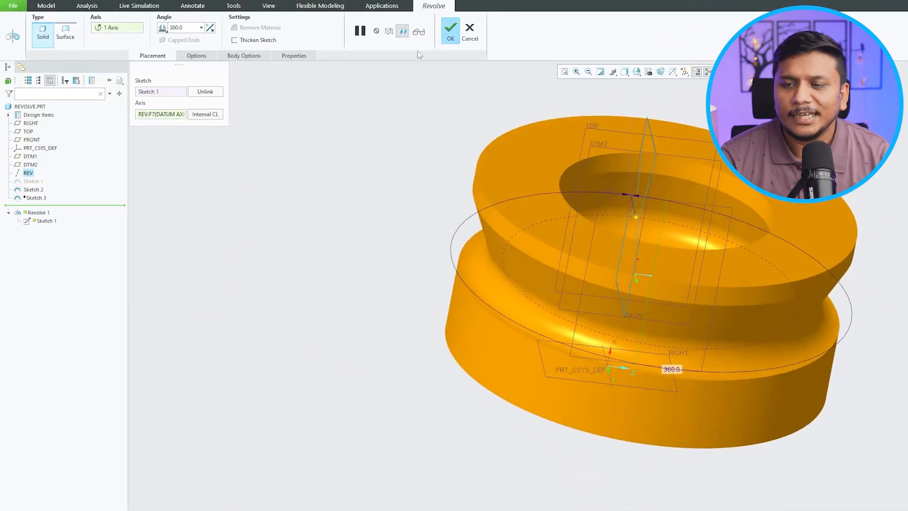
pyautogui.click(451, 32)
pyautogui.moveTo(365, 199)
pyautogui.mouseDown(button='middle')
pyautogui.moveTo(372, 192)
pyautogui.moveTo(569, 233)
pyautogui.moveTo(149, 194)
pyautogui.mouseUp(button='middle')
pyautogui.scroll(3, 373, 193)
pyautogui.scroll(-2, 378, 192)
pyautogui.scroll(2, 379, 187)
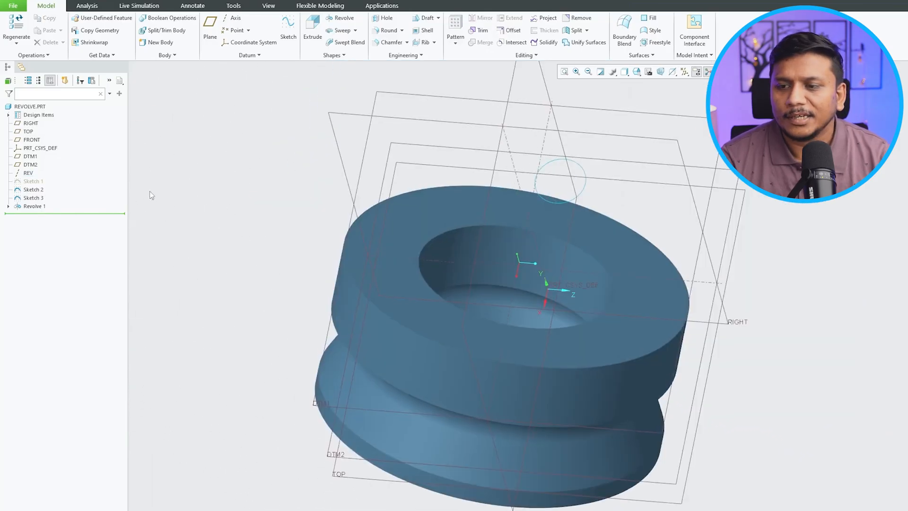
# Reopen Revolve 1's definition to review profile and axis, then close it unchanged.
pyautogui.click(34, 206)
pyautogui.click(50, 157)
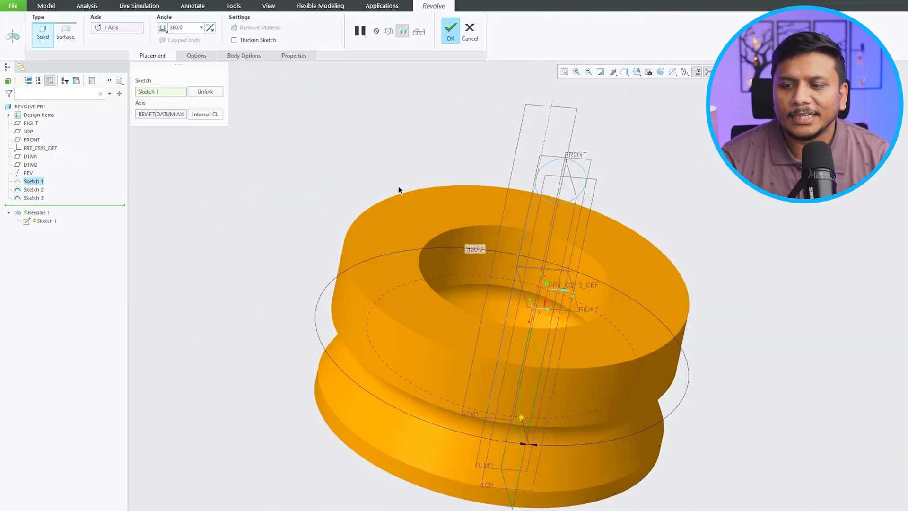
pyautogui.moveTo(494, 259); pyautogui.dragTo(305, 147, button='middle')
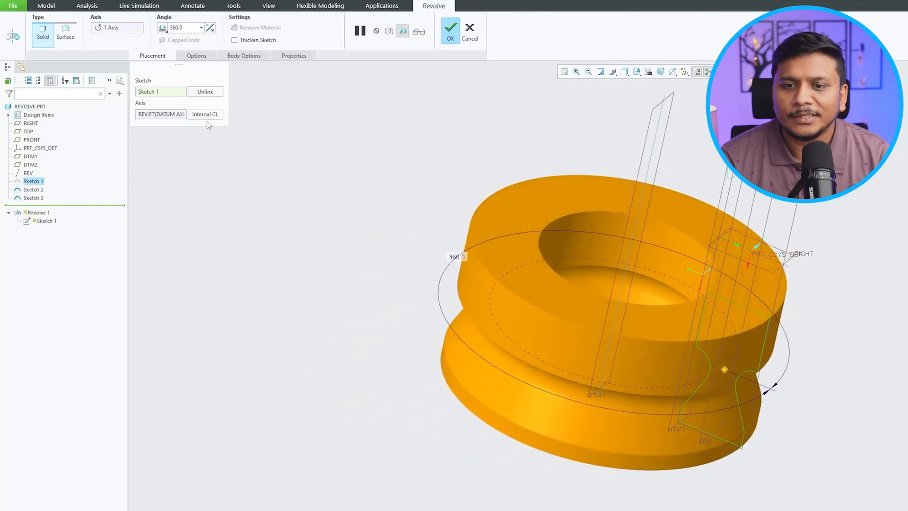
pyautogui.moveTo(208, 124)
pyautogui.mouseDown(button='middle')
pyautogui.moveTo(426, 221)
pyautogui.moveTo(445, 347)
pyautogui.moveTo(469, 340)
pyautogui.mouseUp(button='middle')
pyautogui.middleClick(426, 222)
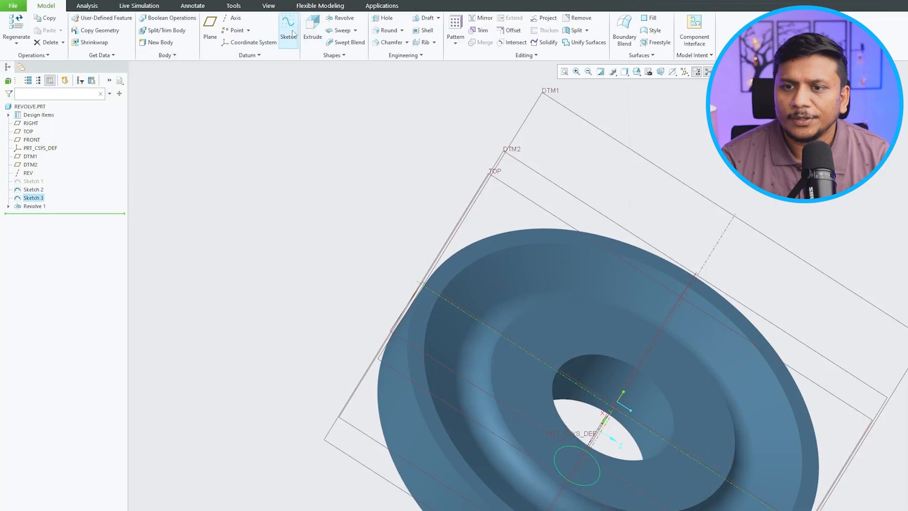
# Revolve Sketch 3 a full turn into a torus as Revolve 2.
pyautogui.click(346, 21)
pyautogui.hotkey('ctrl', 'd')
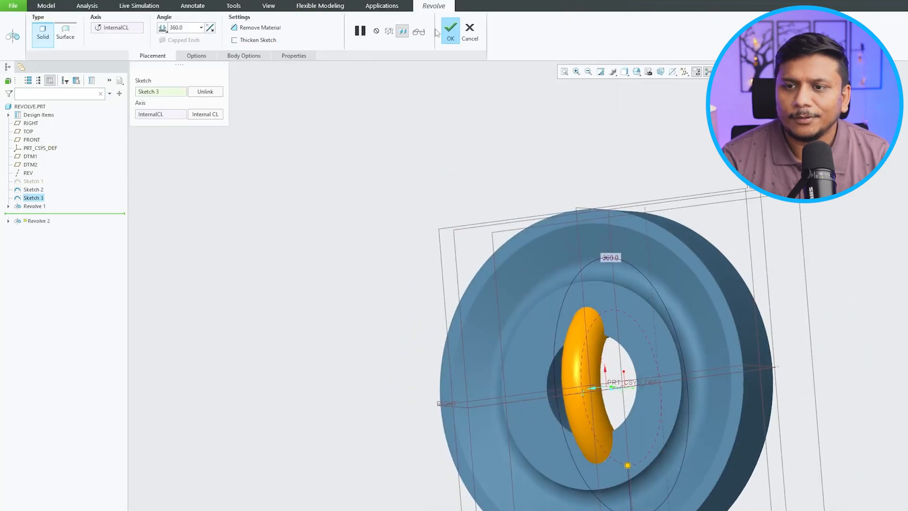
pyautogui.click(450, 37)
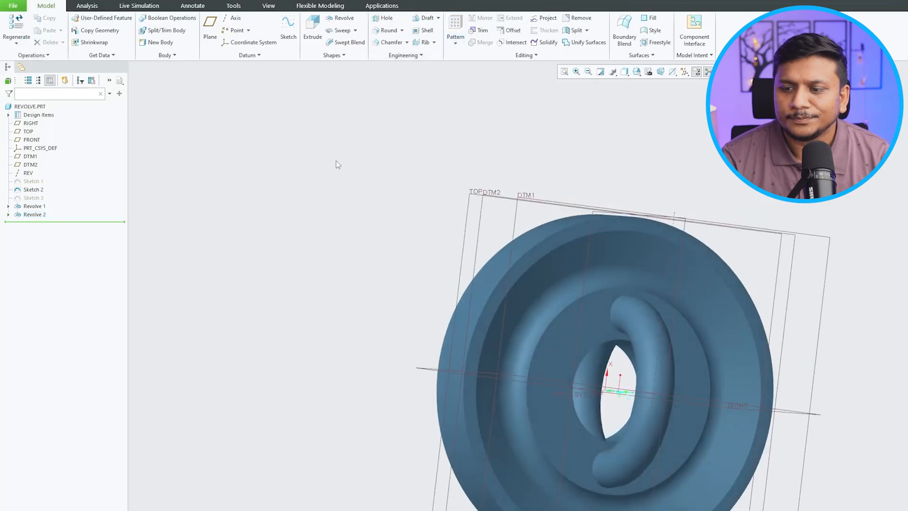
pyautogui.click(36, 214)
pyautogui.hotkey('ctrl', 'd')
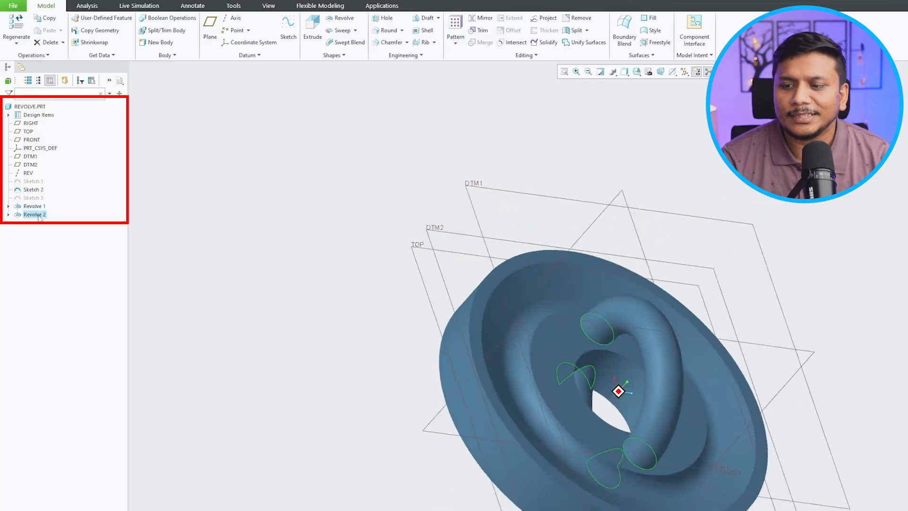
# Edit Revolve 2 to Remove Material so the torus cuts openings through the ring's inner step.
pyautogui.doubleClick(36, 214)
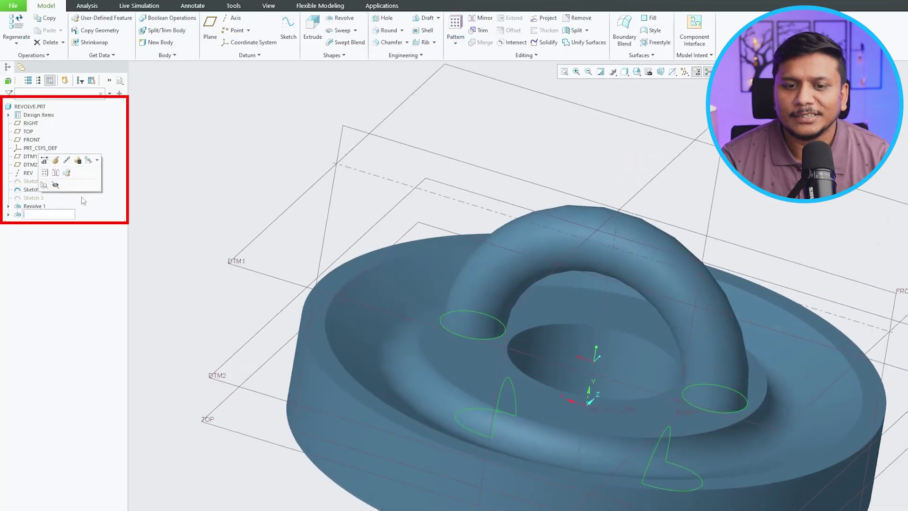
pyautogui.click(65, 162)
pyautogui.click(247, 28)
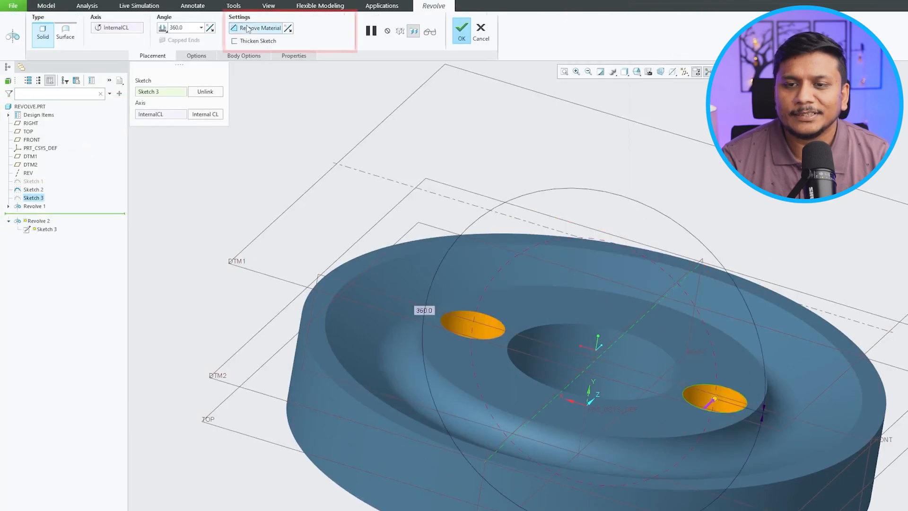
pyautogui.click(459, 32)
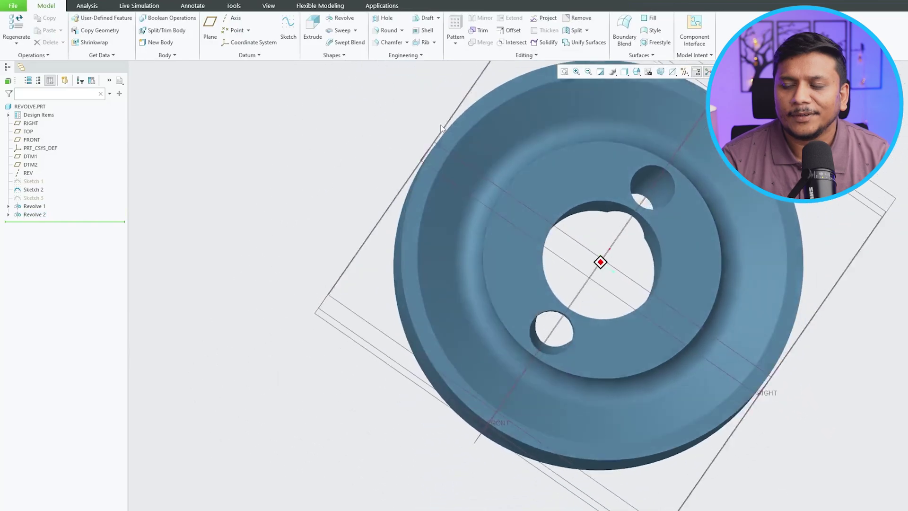
pyautogui.moveTo(441, 127); pyautogui.dragTo(440, 127, button='middle')
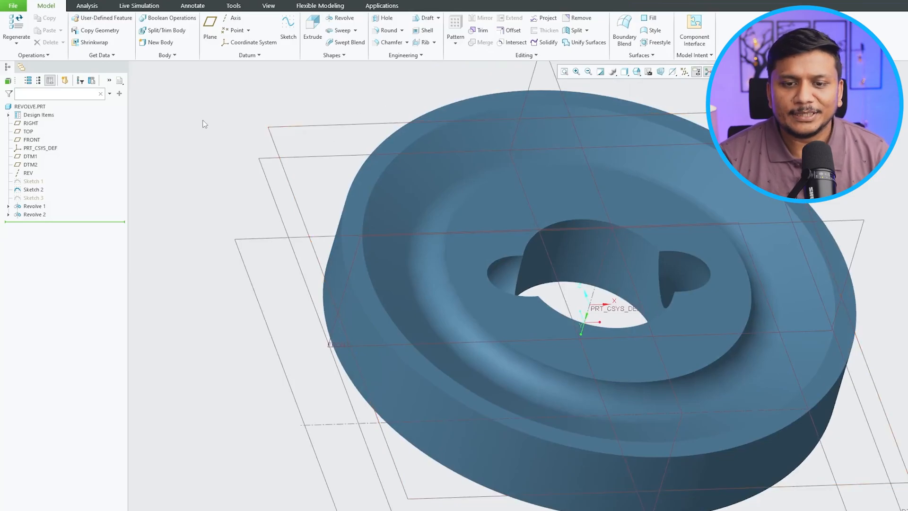
# Start a material-removing revolve from Sketch 2 around the wheel rim.
pyautogui.click(34, 190)
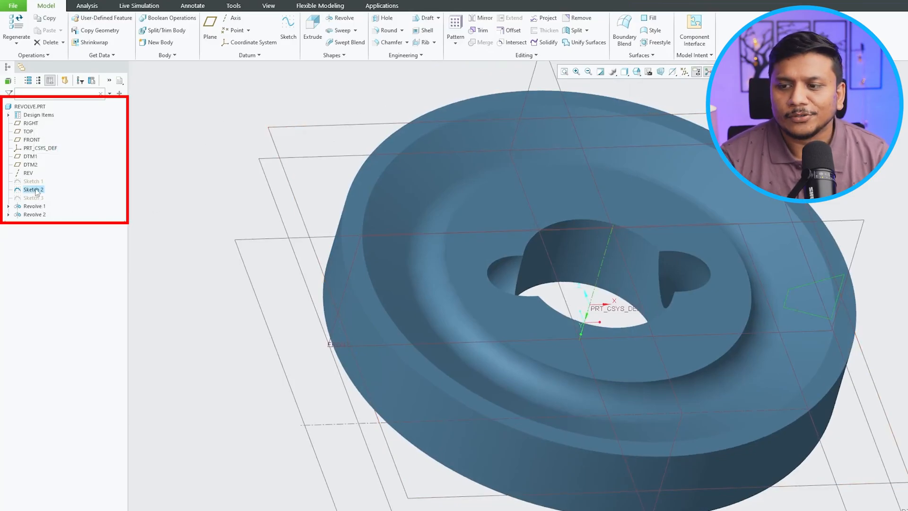
pyautogui.hotkey('ctrl', 'd')
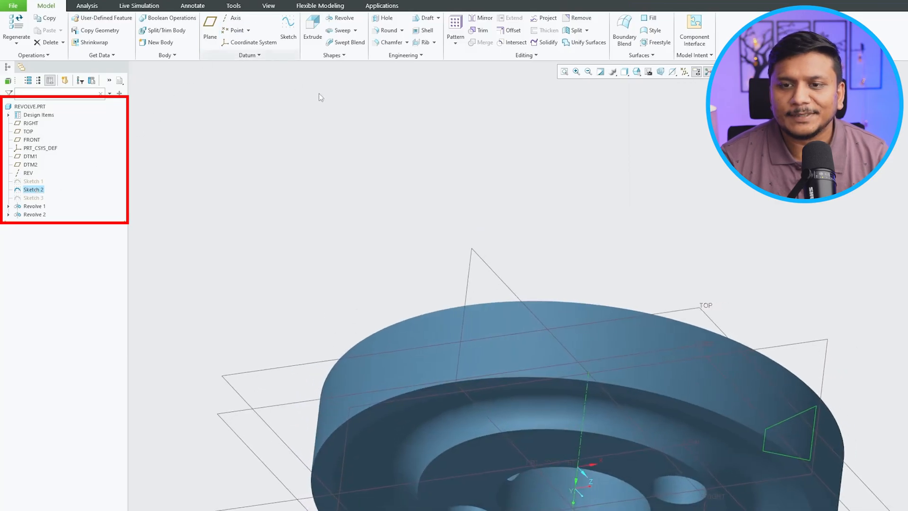
pyautogui.click(343, 20)
pyautogui.moveTo(846, 432)
pyautogui.mouseDown(button='middle')
pyautogui.moveTo(457, 165)
pyautogui.moveTo(625, 231)
pyautogui.moveTo(493, 221)
pyautogui.mouseUp(button='middle')
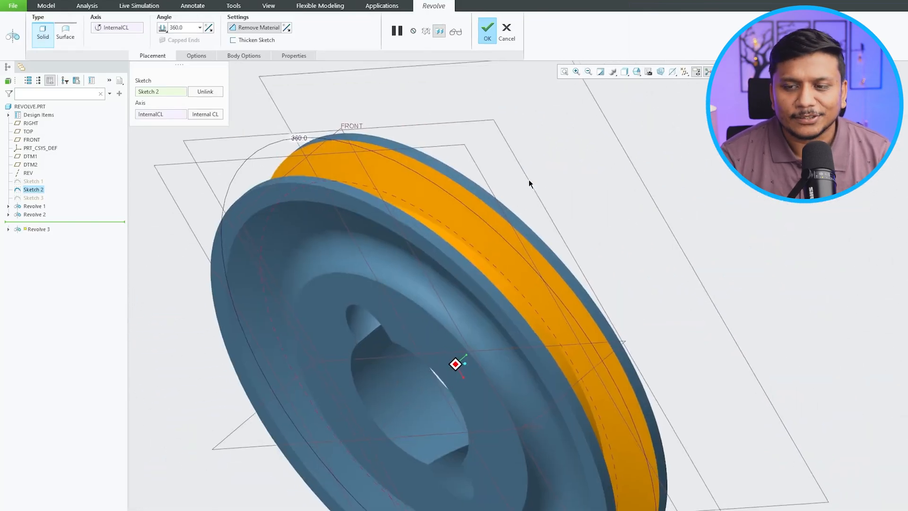
pyautogui.moveTo(528, 182)
pyautogui.mouseDown(button='middle')
pyautogui.moveTo(492, 126)
pyautogui.moveTo(417, 191)
pyautogui.mouseUp(button='middle')
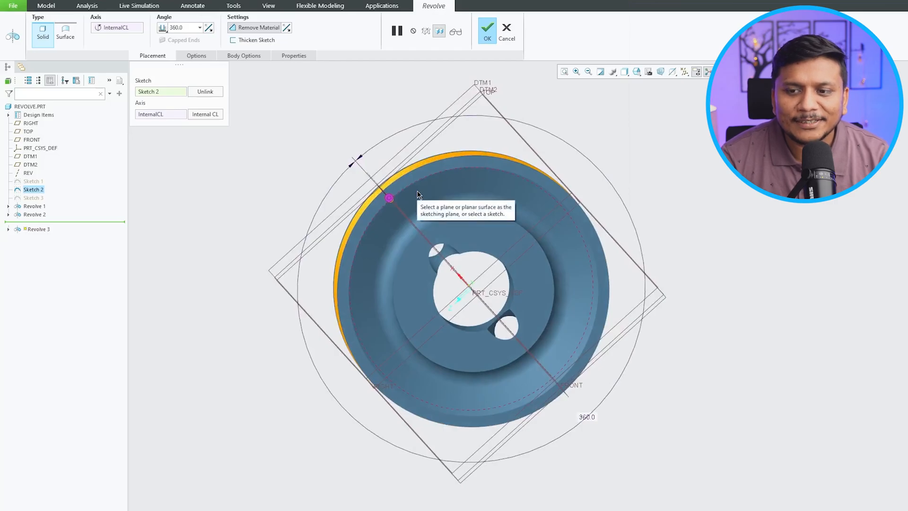
pyautogui.hotkey('ctrl', 'd')
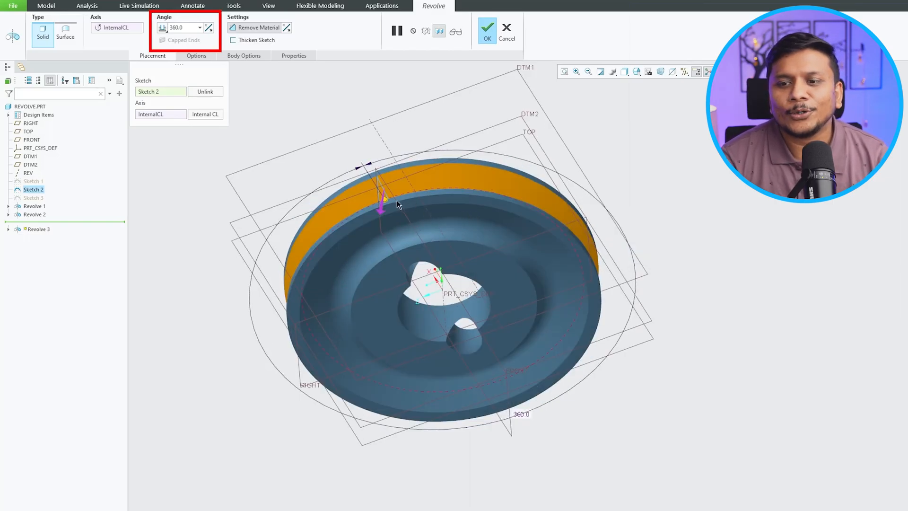
# Flip the cut side, set the angle to 90°, then drag the sweep out to about 186°.
pyautogui.click(383, 202)
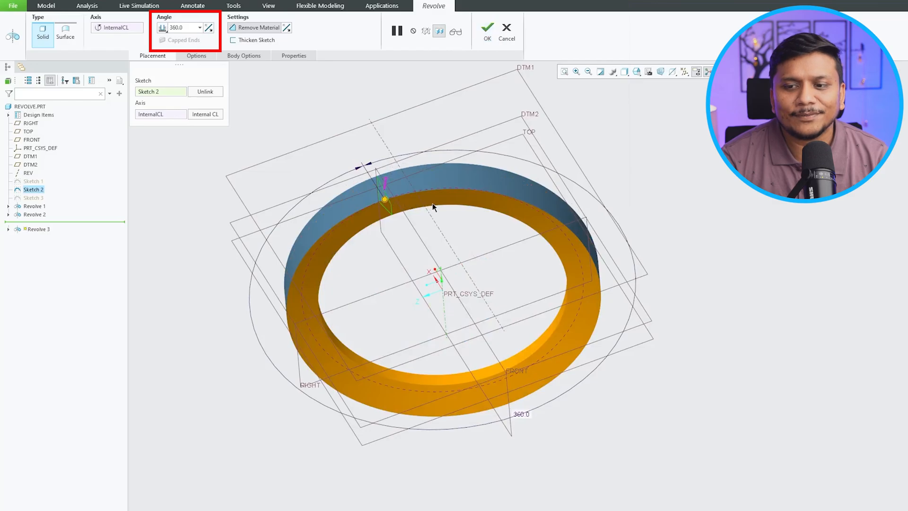
pyautogui.moveTo(412, 201); pyautogui.dragTo(211, 40, button='middle')
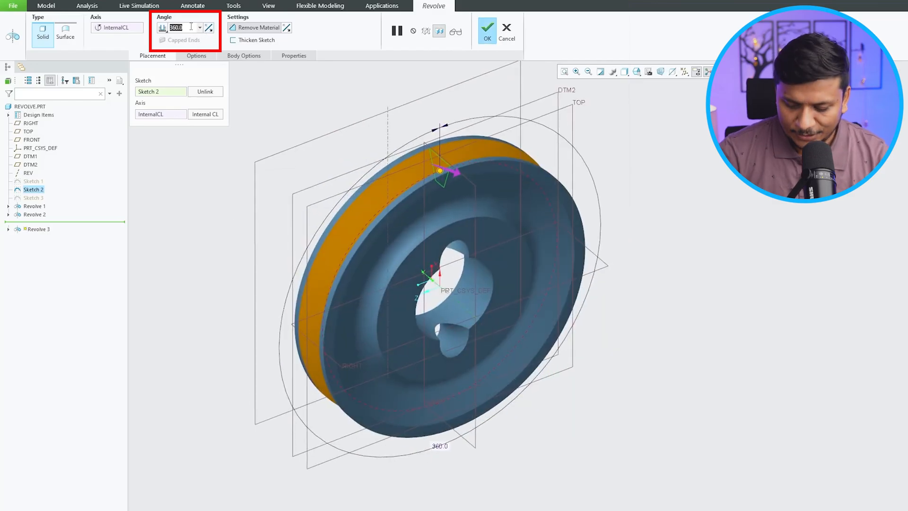
pyautogui.write('90')
pyautogui.press('Return')
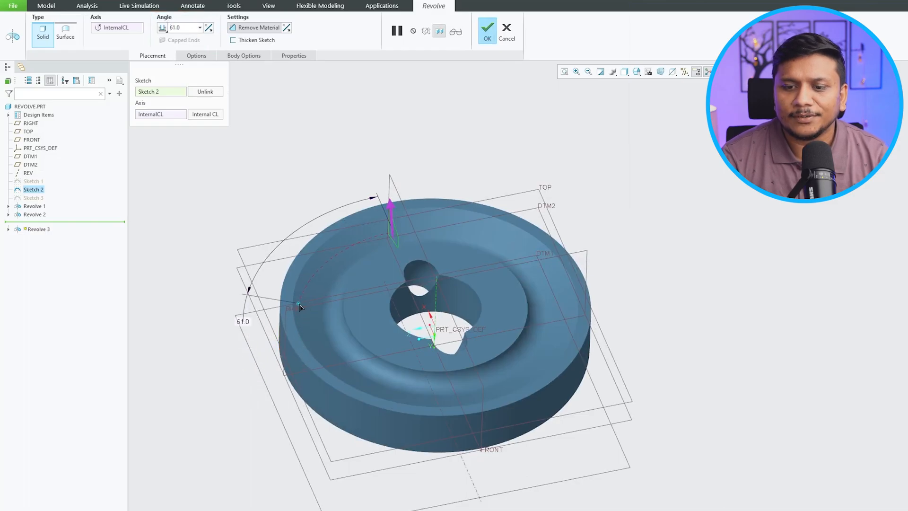
pyautogui.moveTo(300, 307); pyautogui.dragTo(452, 394)
pyautogui.moveTo(451, 394)
pyautogui.mouseDown(button='middle')
pyautogui.moveTo(274, 384)
pyautogui.moveTo(354, 276)
pyautogui.mouseUp(button='middle')
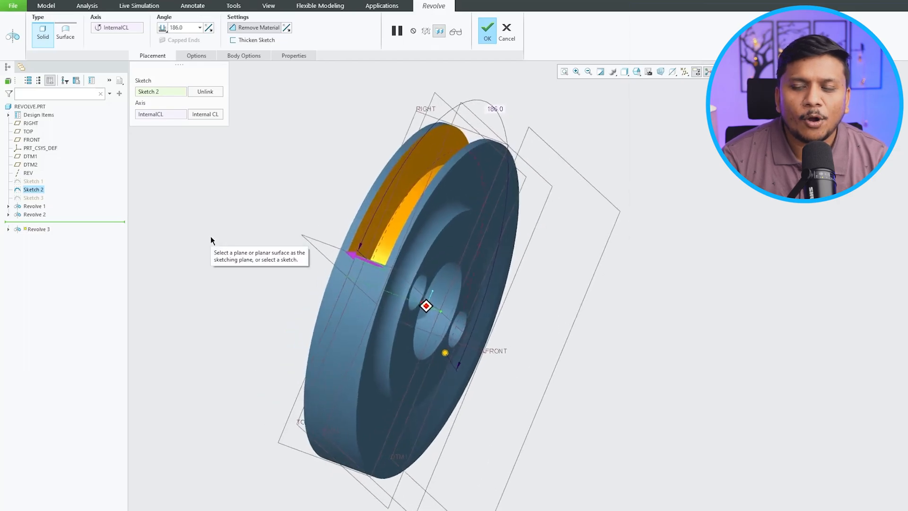
# Flip the removal side, drag the cut to a full 360° and complete Revolve 3 as a plain ring.
pyautogui.moveTo(210, 236); pyautogui.dragTo(175, 242, button='middle')
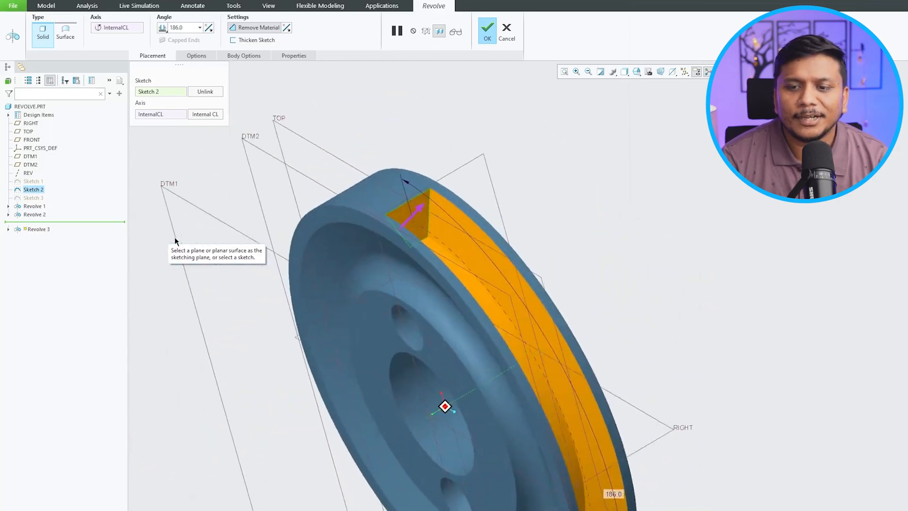
pyautogui.scroll(-1, 421, 263)
pyautogui.scroll(-1, 340, 256)
pyautogui.scroll(-1, 341, 256)
pyautogui.scroll(-1, 337, 228)
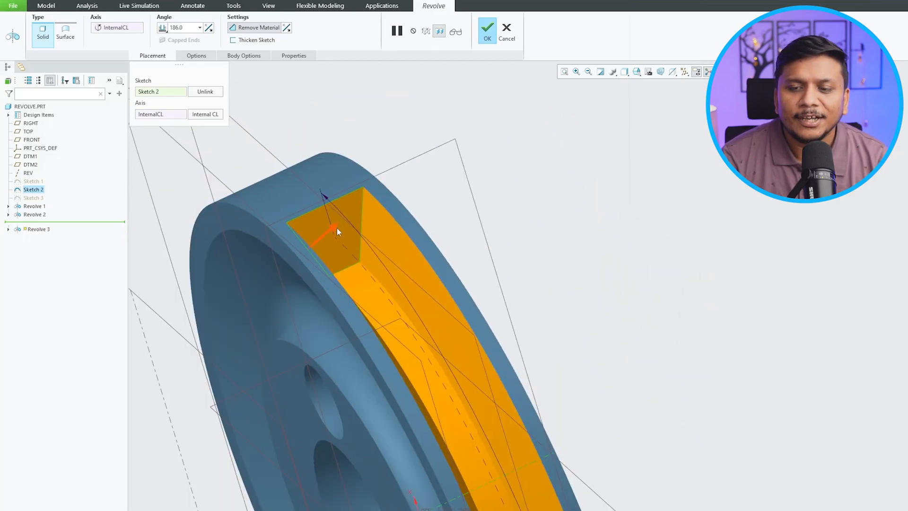
pyautogui.scroll(-1, 337, 227)
pyautogui.scroll(-1, 330, 228)
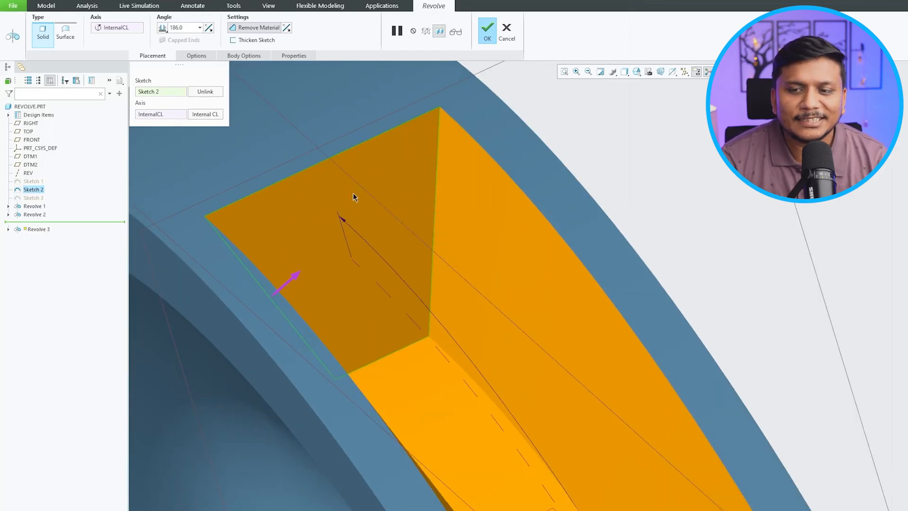
pyautogui.scroll(3, 352, 196)
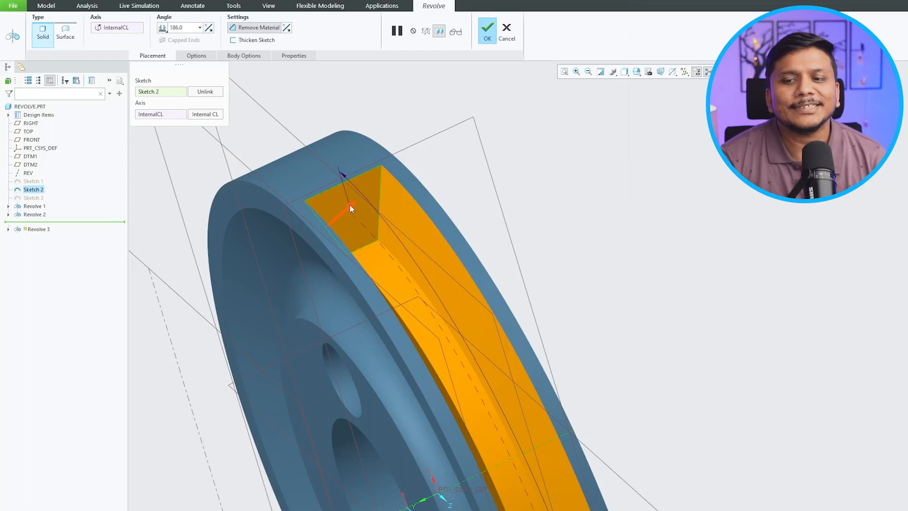
pyautogui.click(350, 208)
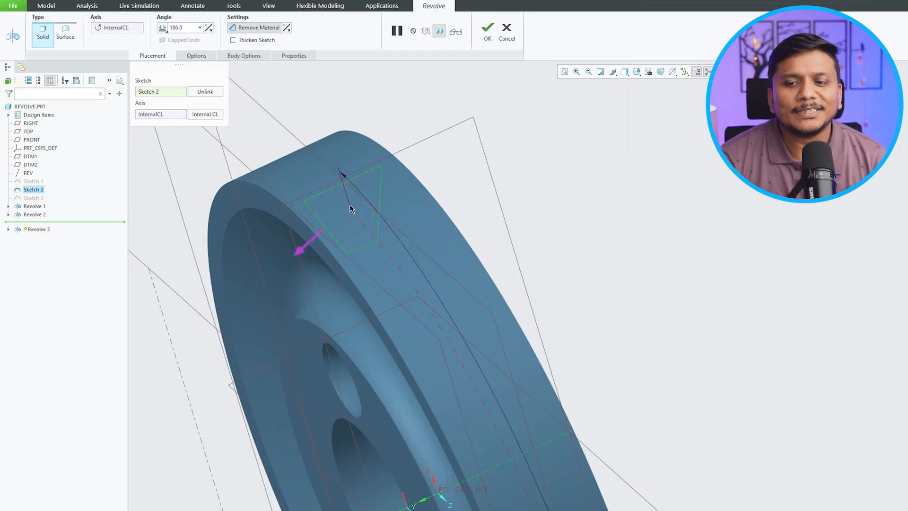
pyautogui.moveTo(350, 208)
pyautogui.mouseDown(button='middle')
pyautogui.moveTo(364, 366)
pyautogui.moveTo(490, 388)
pyautogui.mouseUp(button='middle')
pyautogui.moveTo(382, 418)
pyautogui.mouseDown(button='middle')
pyautogui.moveTo(345, 284)
pyautogui.moveTo(364, 284)
pyautogui.moveTo(368, 220)
pyautogui.mouseUp(button='middle')
pyautogui.click(487, 33)
# Orbit the finished ring to a near-front view.
pyautogui.moveTo(539, 213)
pyautogui.mouseDown(button='middle')
pyautogui.moveTo(633, 279)
pyautogui.moveTo(602, 267)
pyautogui.mouseUp(button='middle')
pyautogui.moveTo(257, 215); pyautogui.dragTo(277, 206, button='middle')
pyautogui.click(268, 6)
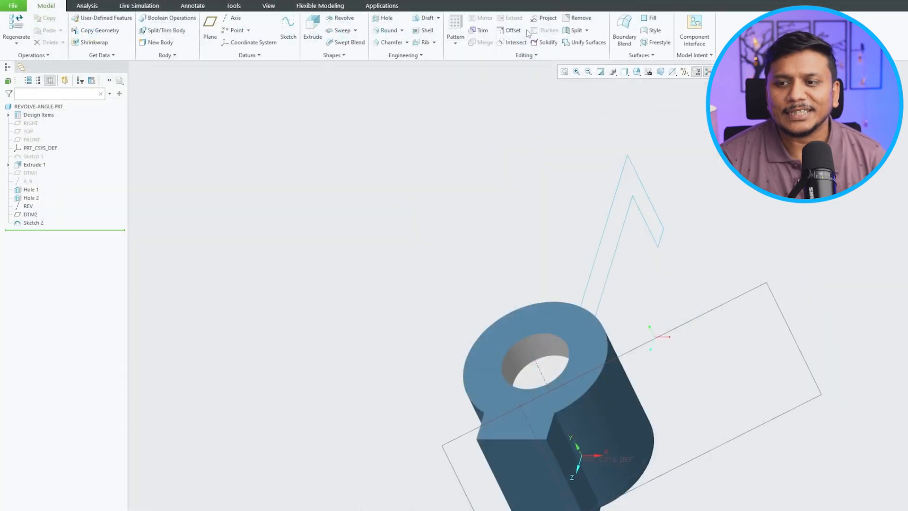
# Start a revolve of Sketch 2 in REVOLVE-ANGLE using the REV datum axis.
pyautogui.moveTo(327, 166)
pyautogui.mouseDown(button='middle')
pyautogui.moveTo(394, 206)
pyautogui.moveTo(447, 178)
pyautogui.moveTo(476, 188)
pyautogui.mouseUp(button='middle')
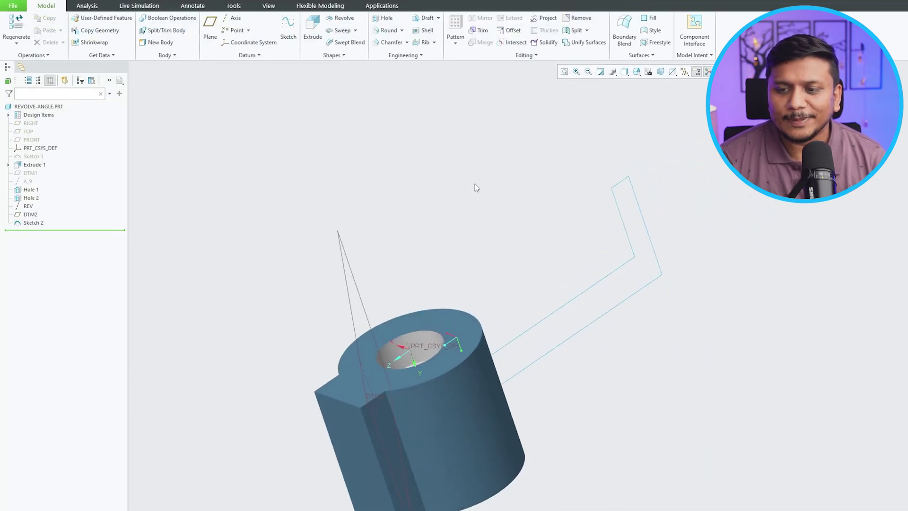
pyautogui.click(638, 205)
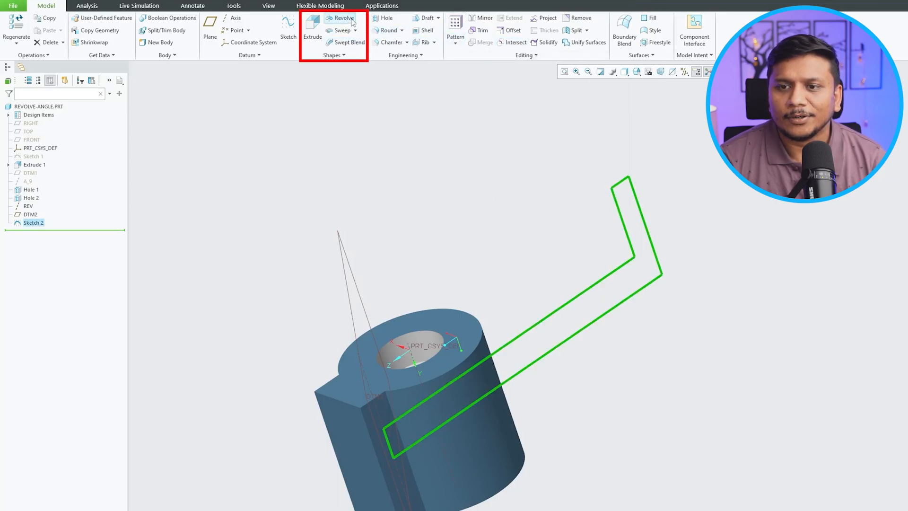
pyautogui.click(352, 22)
pyautogui.moveTo(497, 368)
pyautogui.mouseDown(button='middle')
pyautogui.moveTo(540, 378)
pyautogui.moveTo(581, 366)
pyautogui.mouseUp(button='middle')
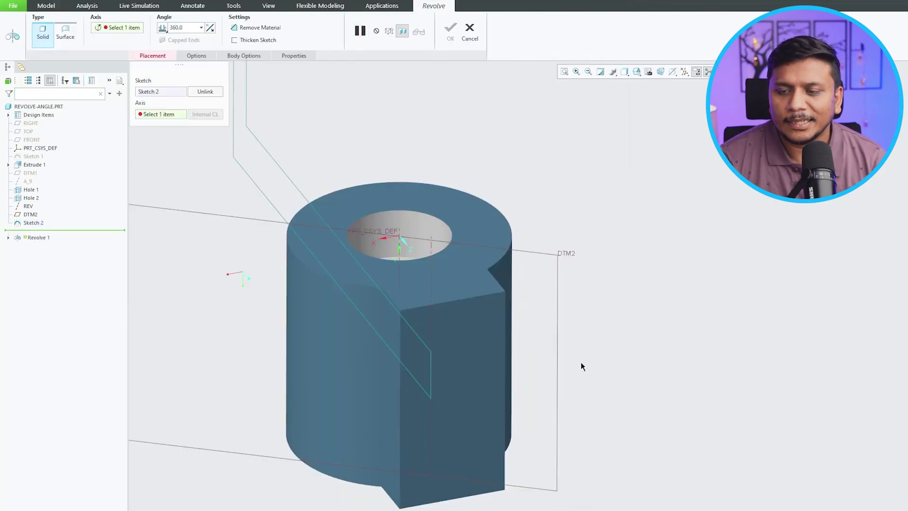
pyautogui.click(430, 269)
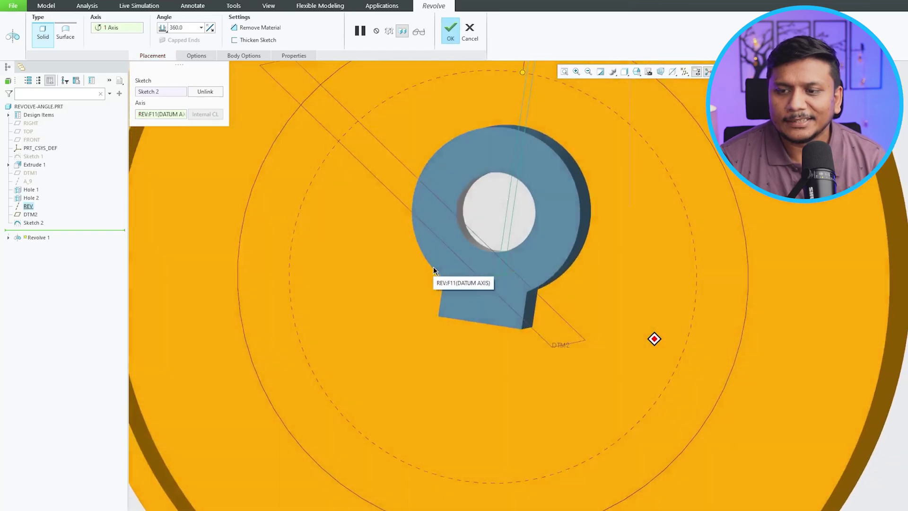
pyautogui.moveTo(434, 270); pyautogui.dragTo(514, 218, button='middle')
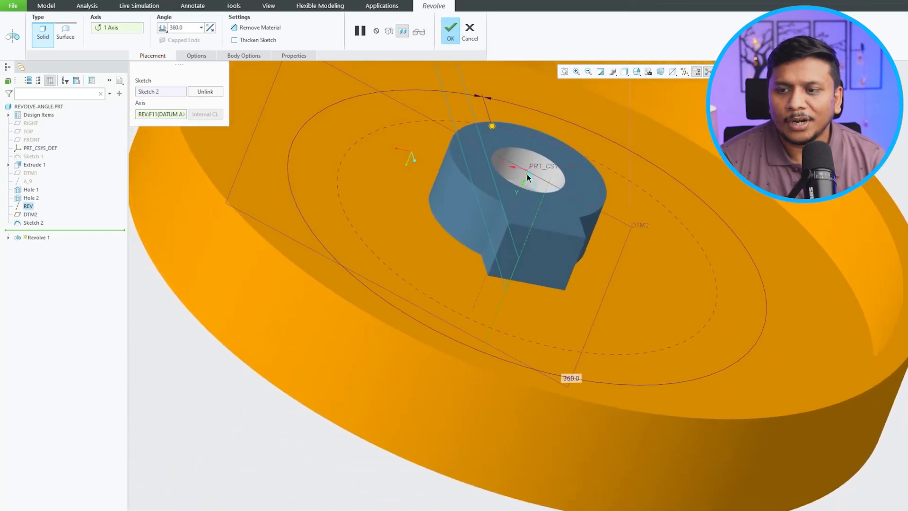
# Remove the REV axis reference and orbit the part to expose the hole on top.
pyautogui.rightClick(180, 116)
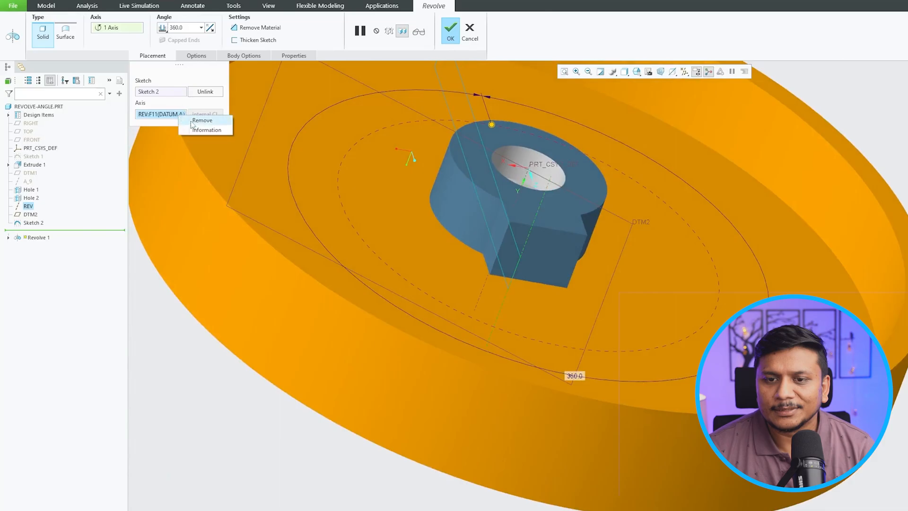
pyautogui.click(201, 121)
pyautogui.scroll(-2, 544, 277)
pyautogui.scroll(-3, 466, 205)
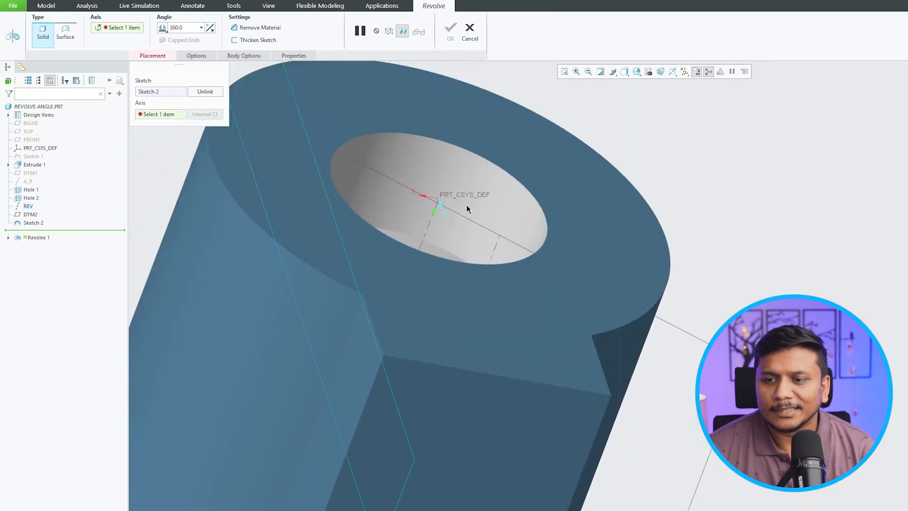
pyautogui.moveTo(425, 233); pyautogui.dragTo(538, 228, button='middle')
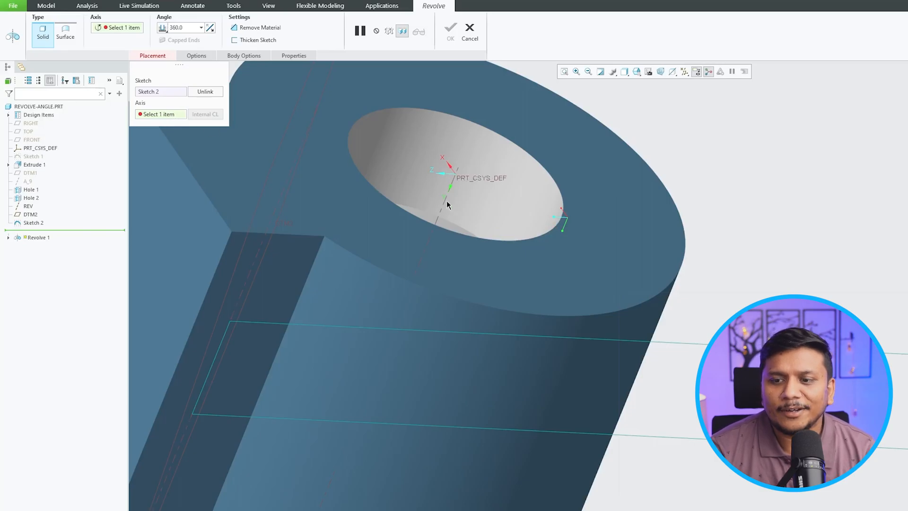
pyautogui.moveTo(423, 209); pyautogui.dragTo(431, 214, button='middle')
pyautogui.scroll(-5, 442, 282)
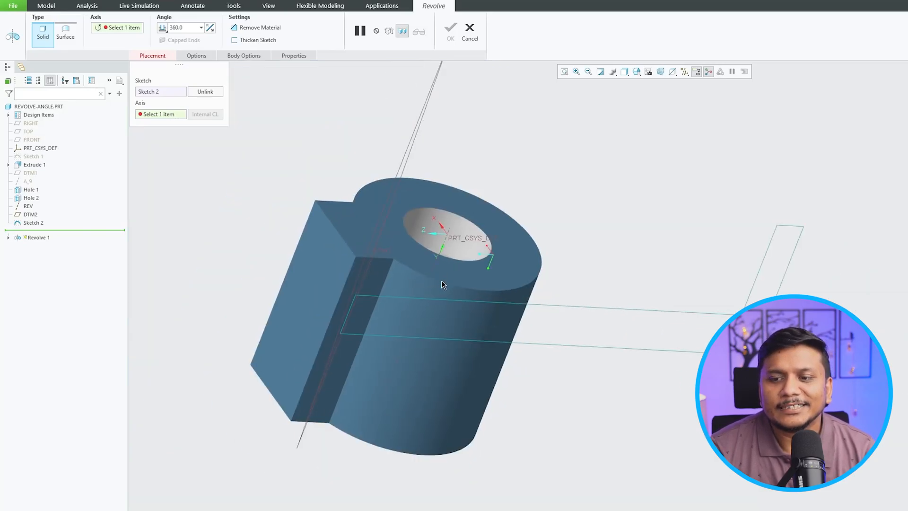
pyautogui.moveTo(442, 284); pyautogui.dragTo(391, 212, button='middle')
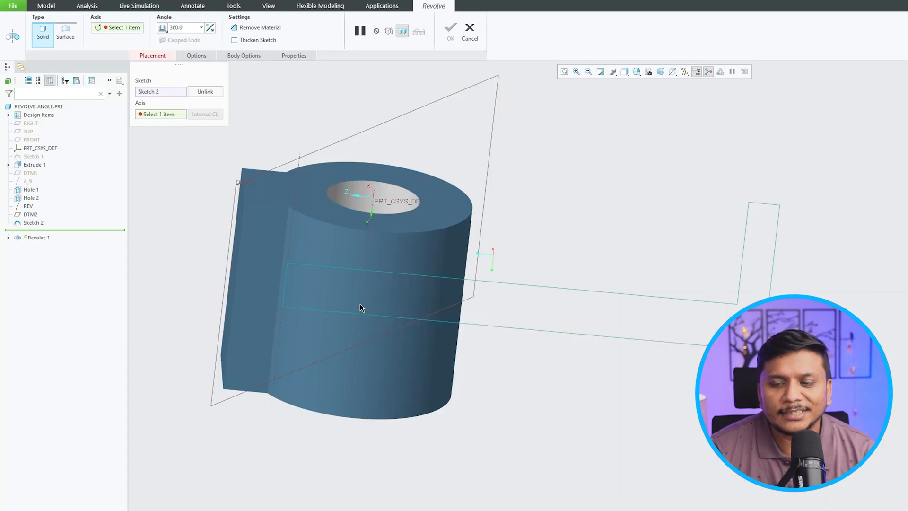
pyautogui.moveTo(350, 284); pyautogui.dragTo(408, 242, button='middle')
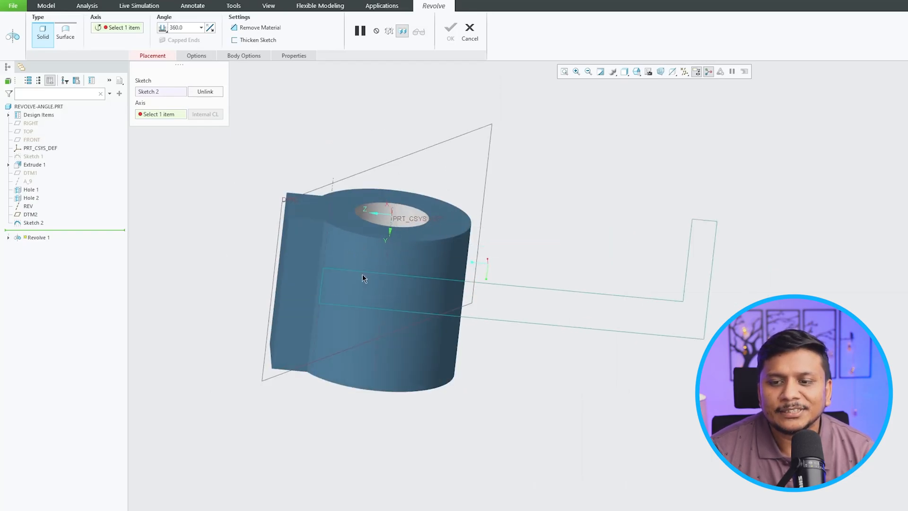
# Re-pick the REV datum axis and complete Revolve 1 as a full-turn dish around the cylinder.
pyautogui.click(323, 279)
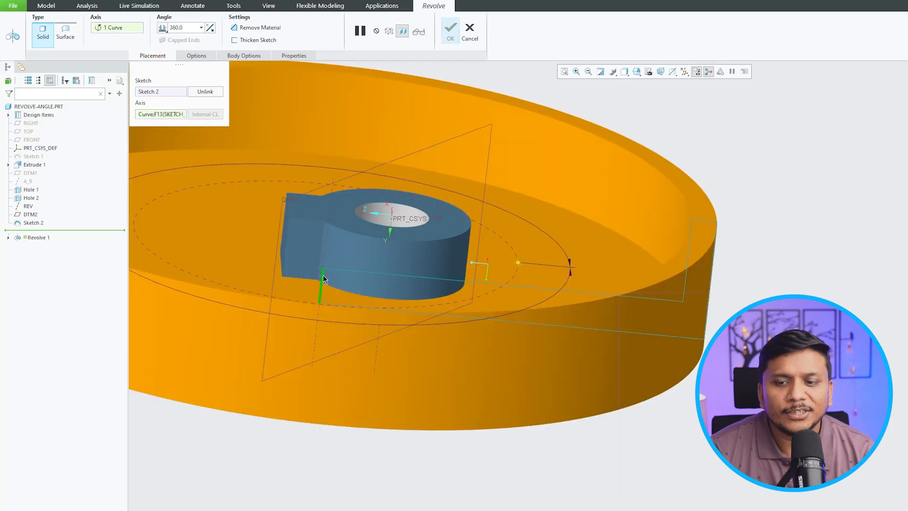
pyautogui.moveTo(323, 277); pyautogui.dragTo(405, 179, button='middle')
pyautogui.click(326, 257)
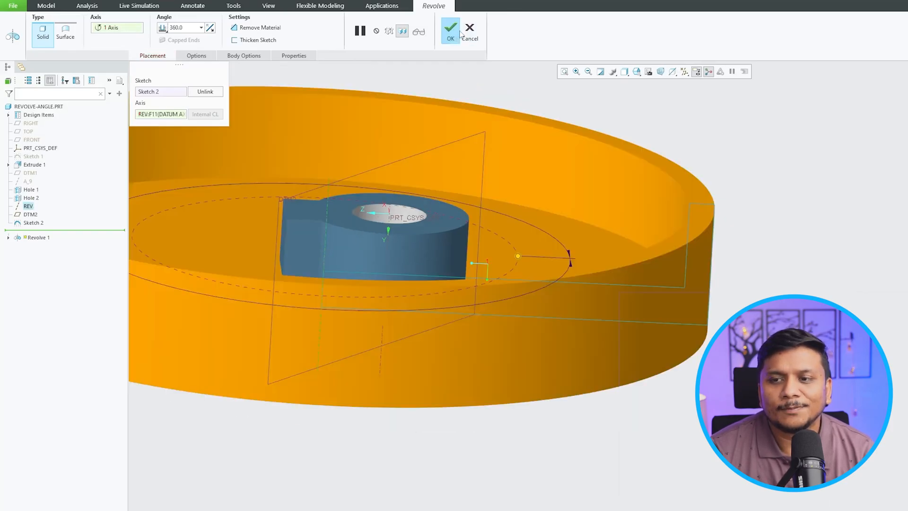
pyautogui.click(451, 30)
pyautogui.moveTo(382, 140); pyautogui.dragTo(253, 121, button='middle')
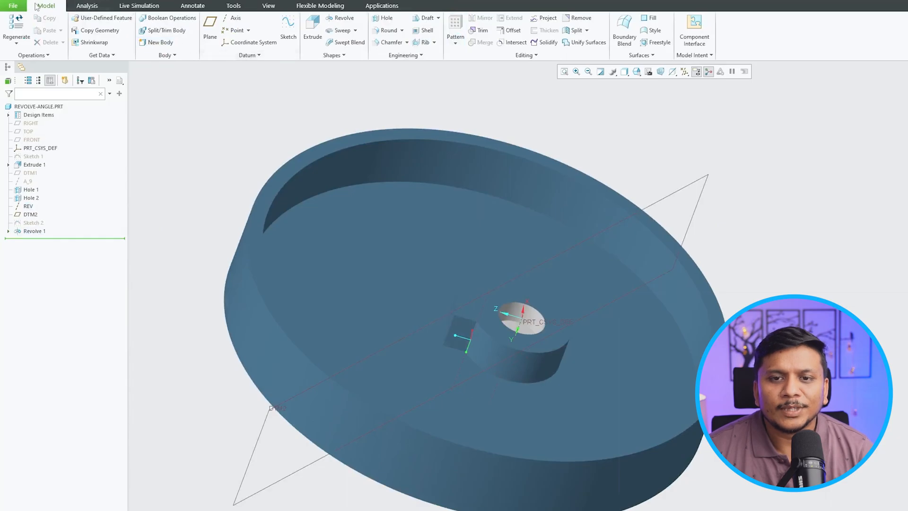
# Create a new empty part PRT0002.
pyautogui.click(13, 6)
pyautogui.click(24, 37)
pyautogui.click(642, 405)
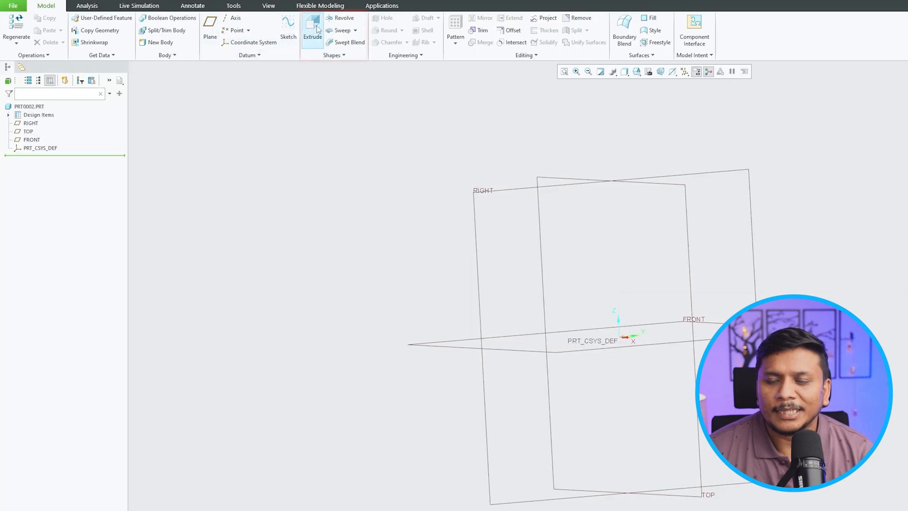
# Start a revolve on the RIGHT datum and sketch a rectangle beside the vertical axis.
pyautogui.click(334, 21)
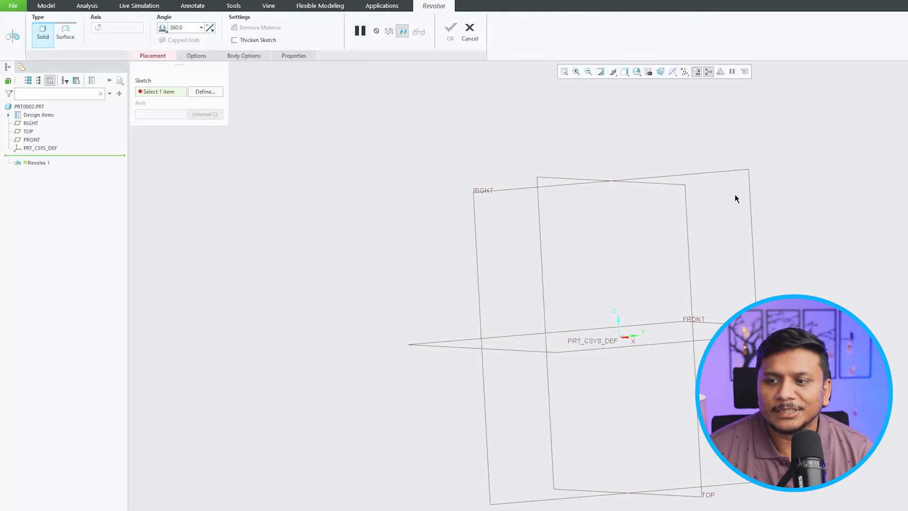
pyautogui.click(733, 170)
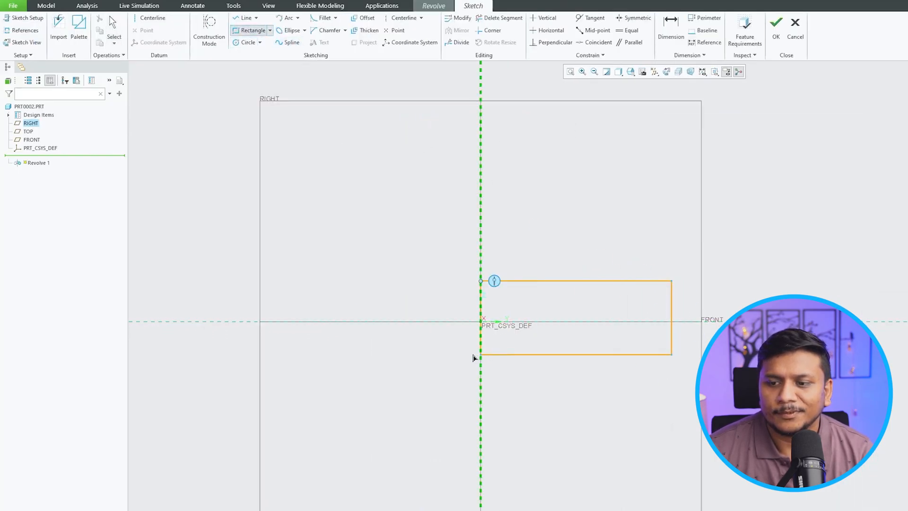
pyautogui.click(459, 354)
pyautogui.middleClick(786, 71)
pyautogui.click(776, 29)
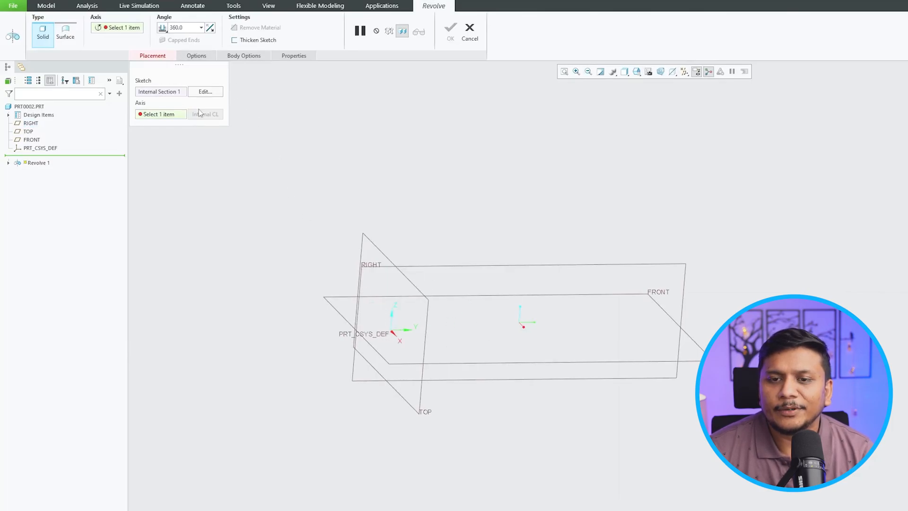
# Edit the section, dragging the rectangle's left edge to 18.73 from the centerline.
pyautogui.click(206, 93)
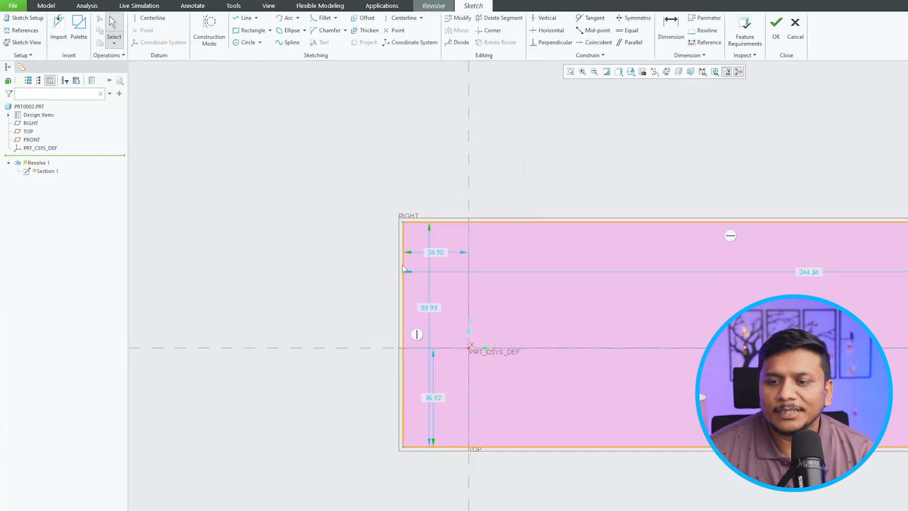
pyautogui.moveTo(403, 264); pyautogui.dragTo(513, 269)
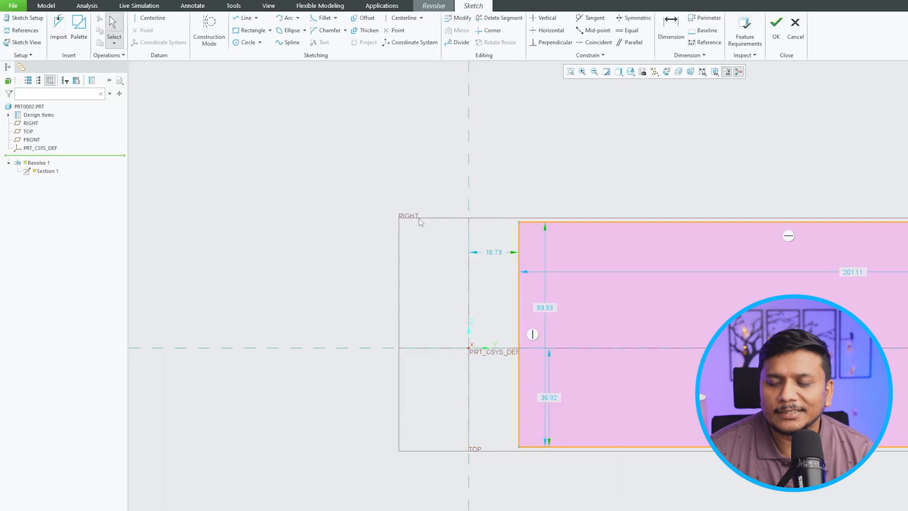
pyautogui.click(776, 32)
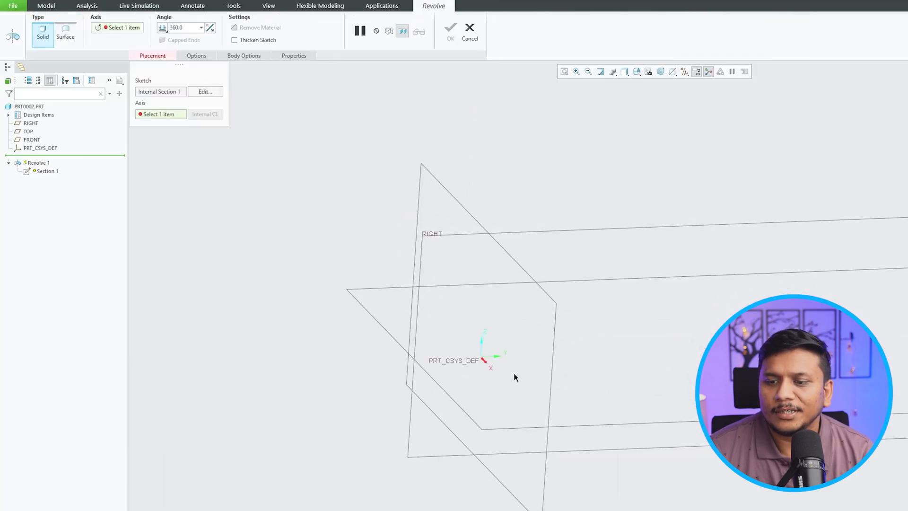
# Revolve the section about the PRT_CSYS_DEF Z axis, previewing a disc with a central hole.
pyautogui.click(483, 341)
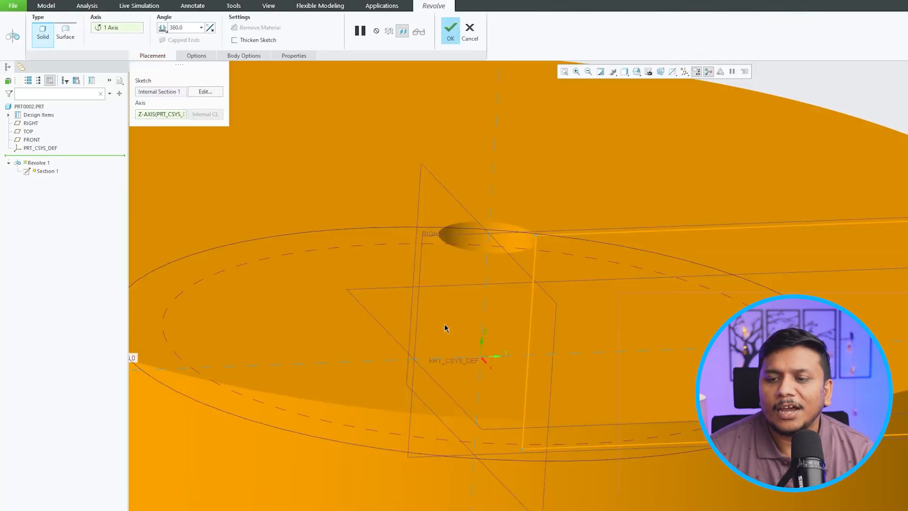
pyautogui.scroll(-3, 445, 328)
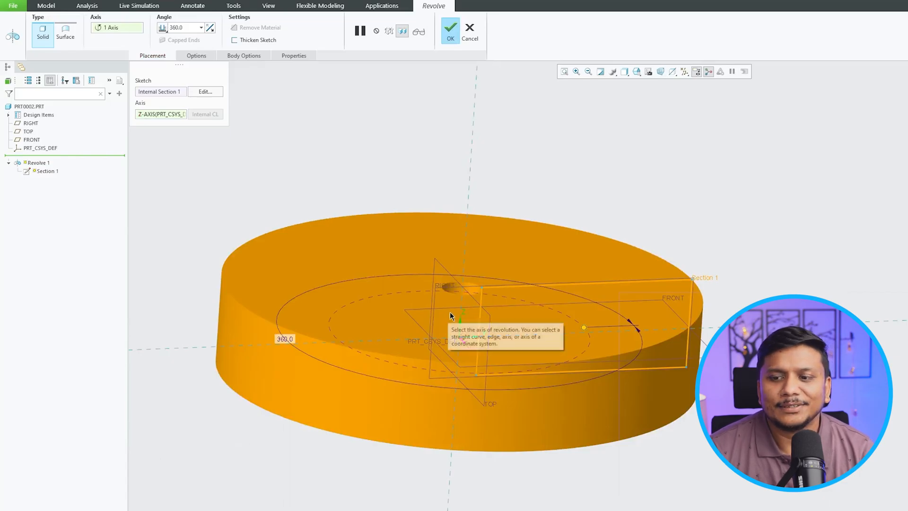
pyautogui.scroll(2, 468, 306)
pyautogui.scroll(2, 478, 300)
pyautogui.scroll(2, 478, 284)
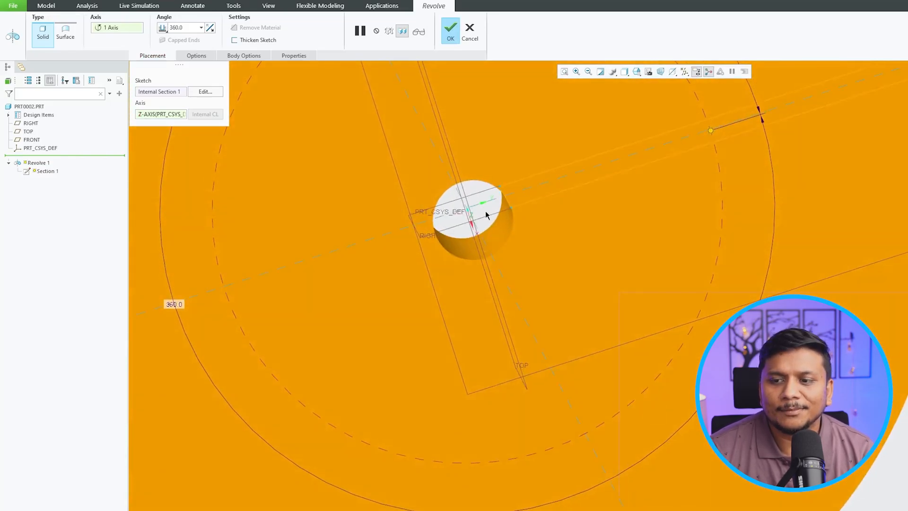
pyautogui.moveTo(479, 287); pyautogui.dragTo(501, 275, button='middle')
pyautogui.scroll(1, 501, 276)
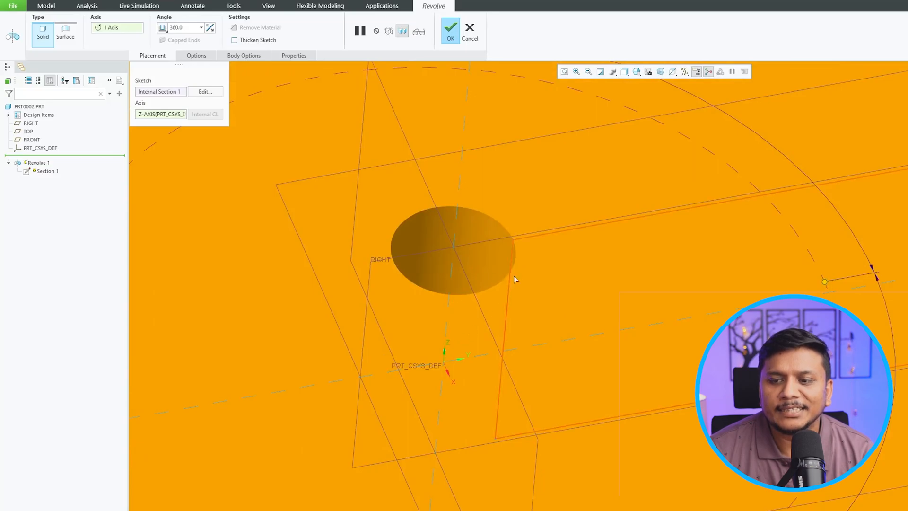
# Set the 18.73 offset dimension to 0 so the section sits on the axis.
pyautogui.click(205, 91)
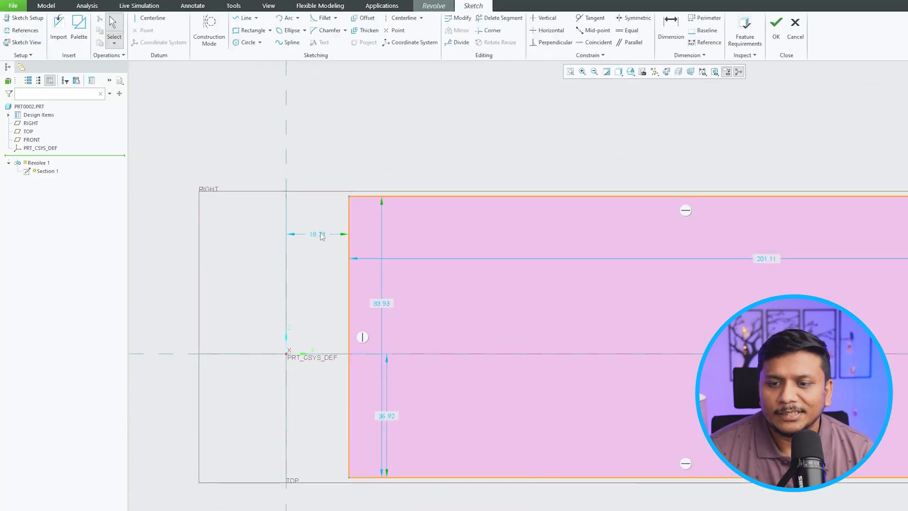
pyautogui.doubleClick(328, 231)
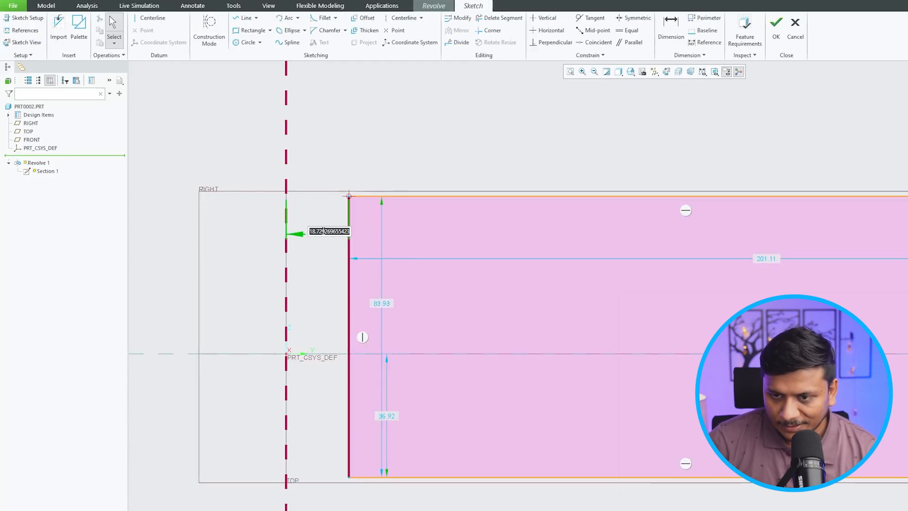
pyautogui.write('0')
pyautogui.press('Return')
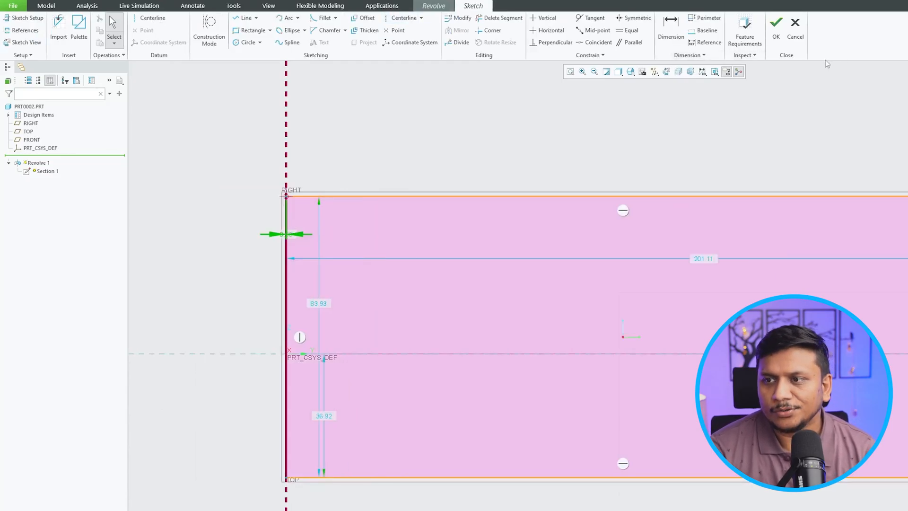
pyautogui.click(775, 28)
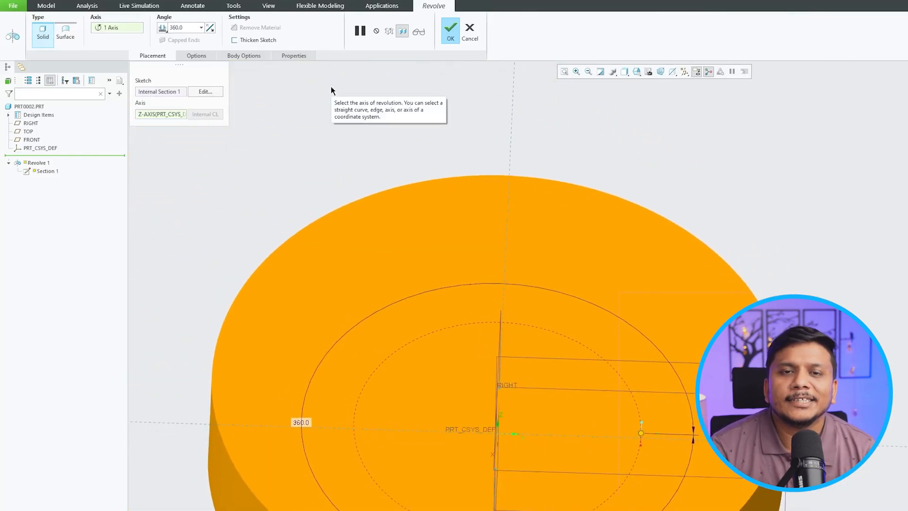
# Thicken the section to 2.18 and complete the feature as Revolve 1.
pyautogui.click(235, 40)
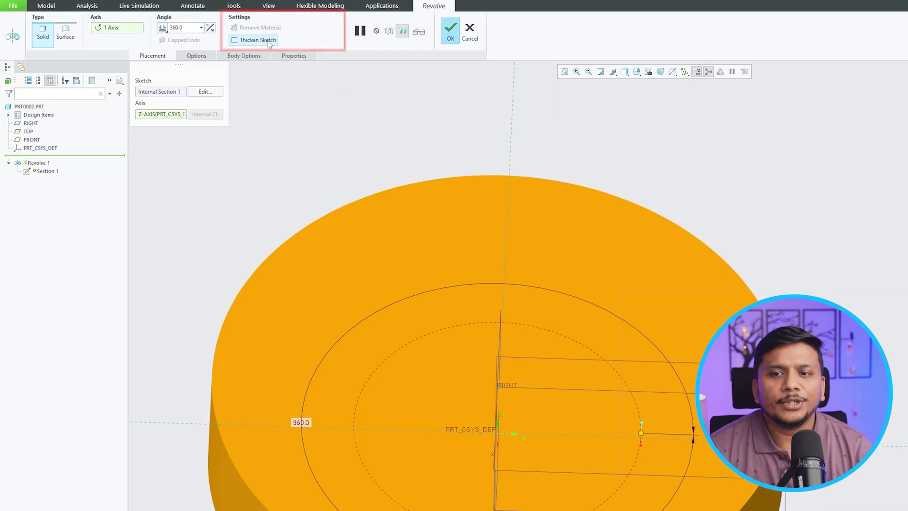
pyautogui.moveTo(445, 201)
pyautogui.mouseDown(button='middle')
pyautogui.moveTo(438, 192)
pyautogui.moveTo(492, 108)
pyautogui.mouseUp(button='middle')
pyautogui.click(456, 33)
pyautogui.moveTo(320, 157)
pyautogui.mouseDown(button='middle')
pyautogui.moveTo(403, 187)
pyautogui.moveTo(442, 125)
pyautogui.moveTo(445, 164)
pyautogui.mouseUp(button='middle')
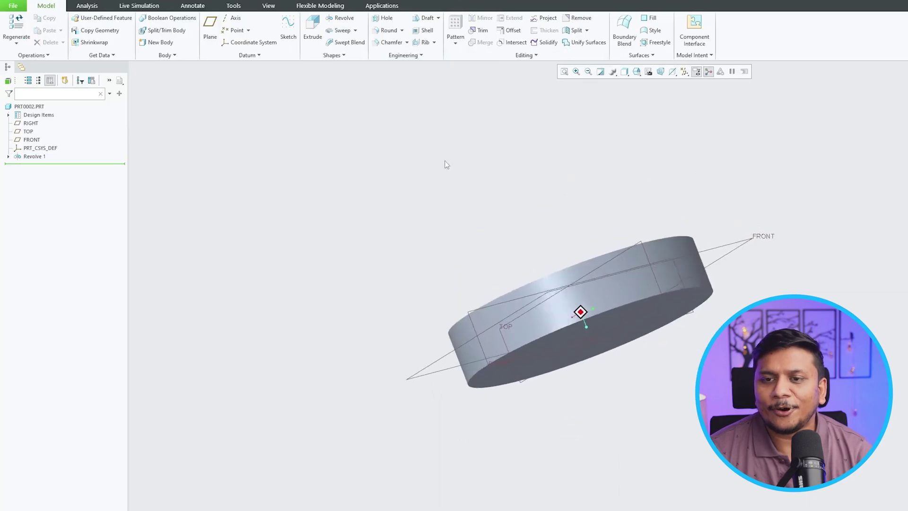
# Create X-direction cross-section XSEC0001 revealing the disc's thin hollow walls.
pyautogui.click(280, 9)
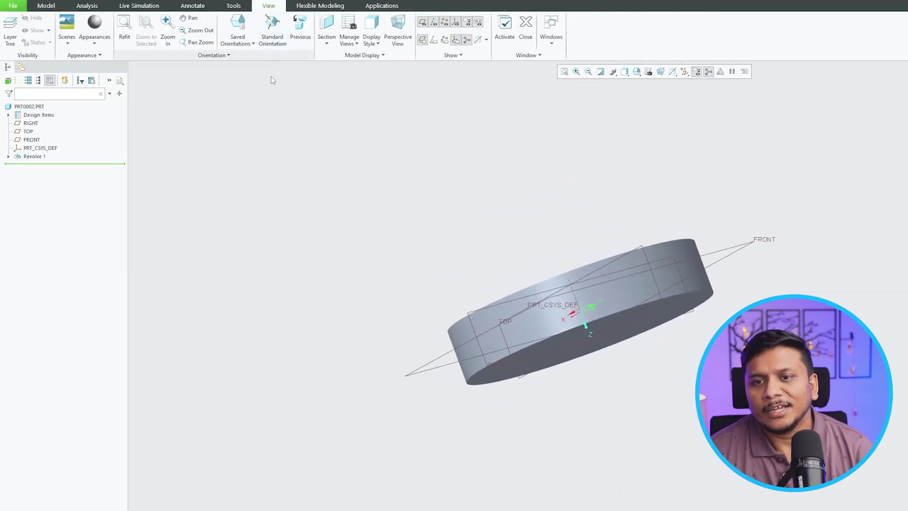
pyautogui.click(326, 39)
pyautogui.click(338, 64)
pyautogui.moveTo(813, 183); pyautogui.dragTo(707, 217, button='middle')
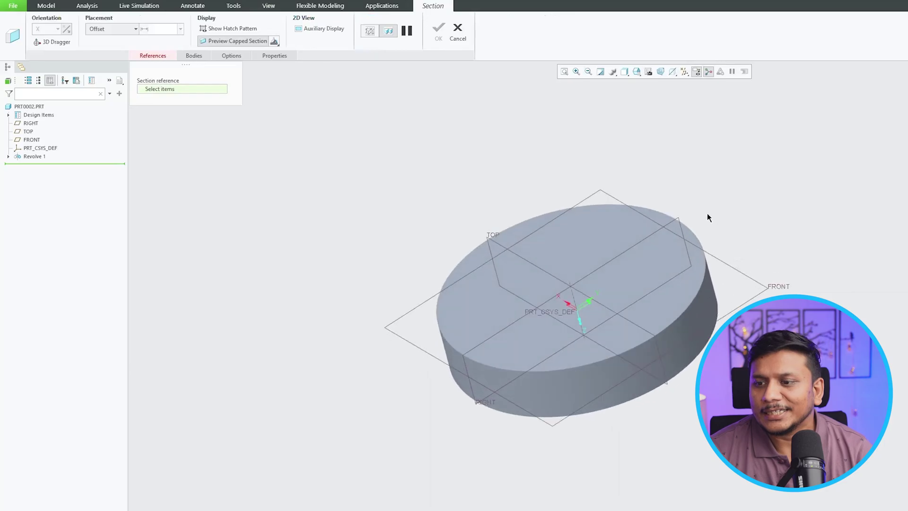
pyautogui.click(681, 223)
pyautogui.middleClick(754, 181)
pyautogui.moveTo(753, 181)
pyautogui.mouseDown(button='middle')
pyautogui.moveTo(706, 194)
pyautogui.moveTo(675, 247)
pyautogui.mouseUp(button='middle')
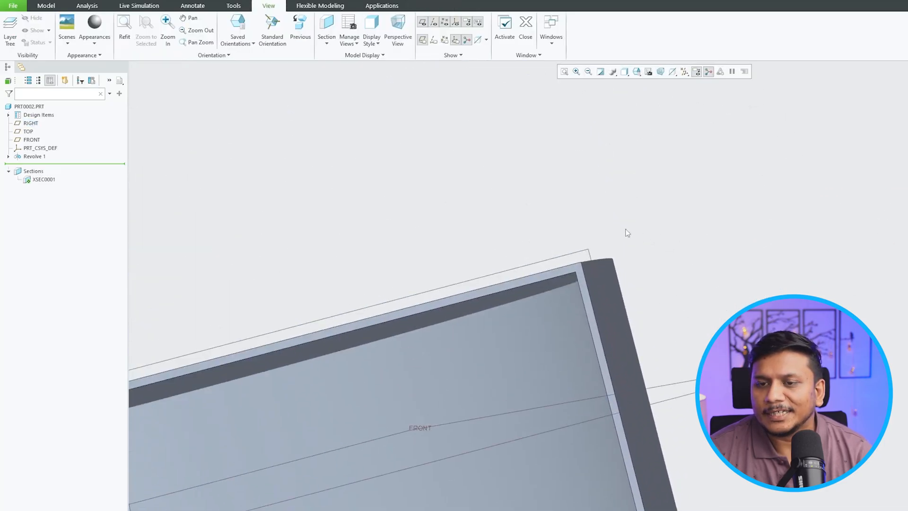
pyautogui.hotkey('ctrl', 'd')
pyautogui.hotkey('ctrl', 'd')
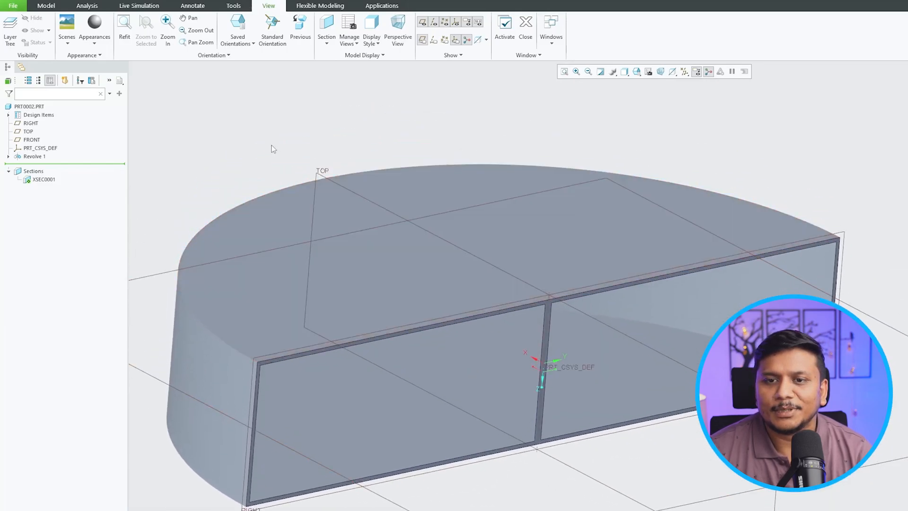
# Reopen Revolve 1 for redefinition from the model tree.
pyautogui.click(35, 156)
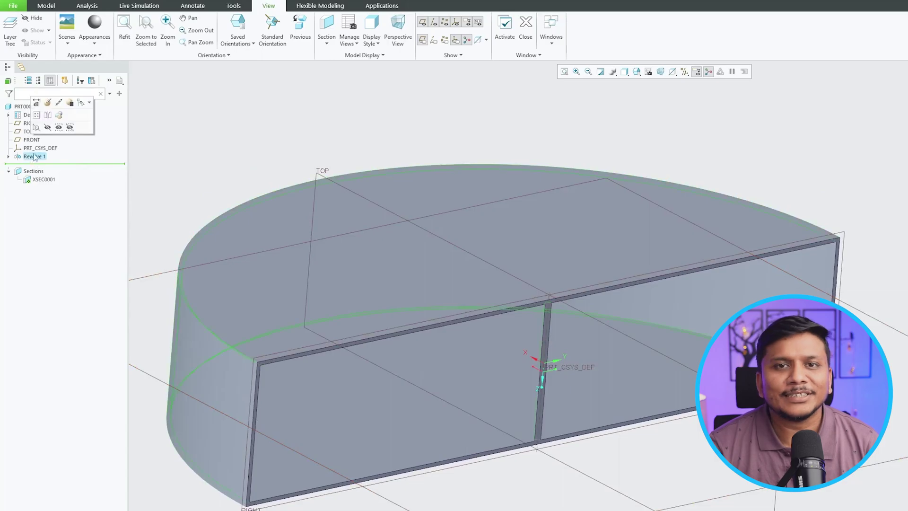
pyautogui.click(47, 103)
# Reduce the revolve to a partial 125° angle and view the solid wedge.
pyautogui.click(194, 55)
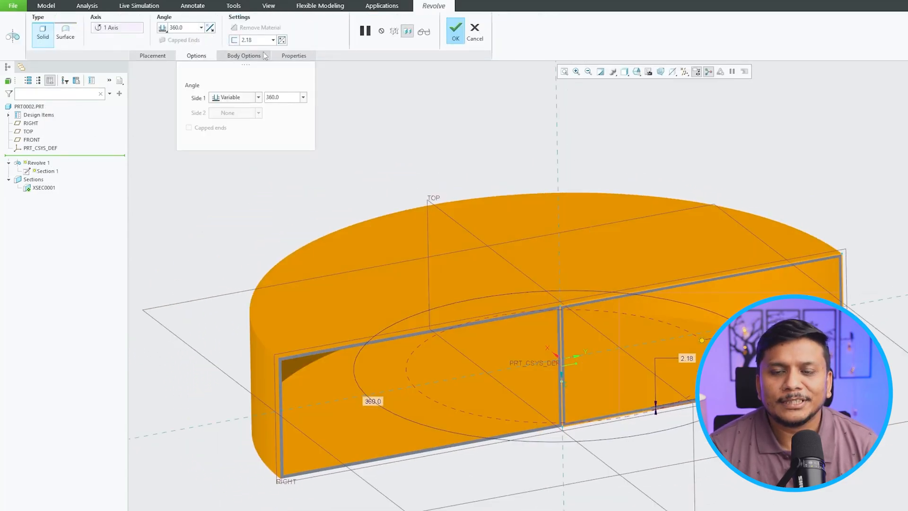
pyautogui.click(202, 28)
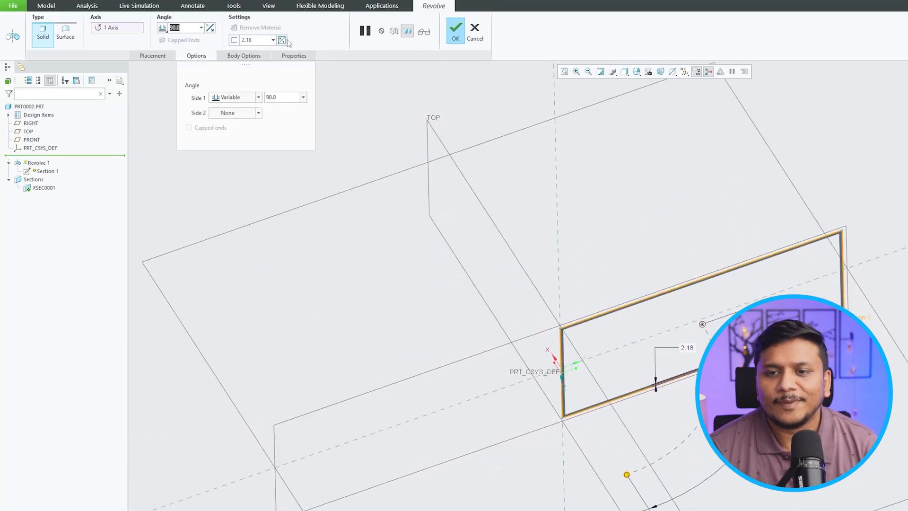
pyautogui.moveTo(624, 419)
pyautogui.mouseDown()
pyautogui.moveTo(586, 380)
pyautogui.moveTo(565, 388)
pyautogui.mouseUp()
pyautogui.hotkey('ctrl', 'd')
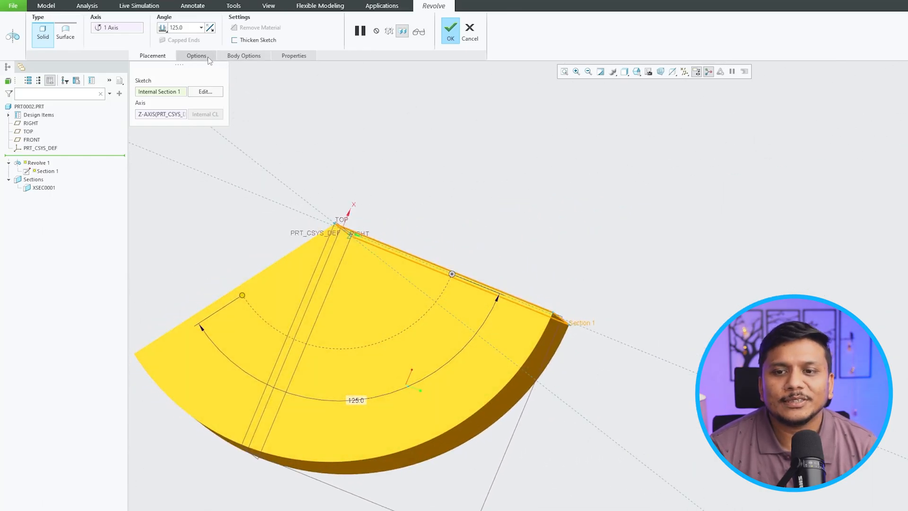
# Set Side 2 to a variable 31° angle in the revolve options.
pyautogui.click(196, 56)
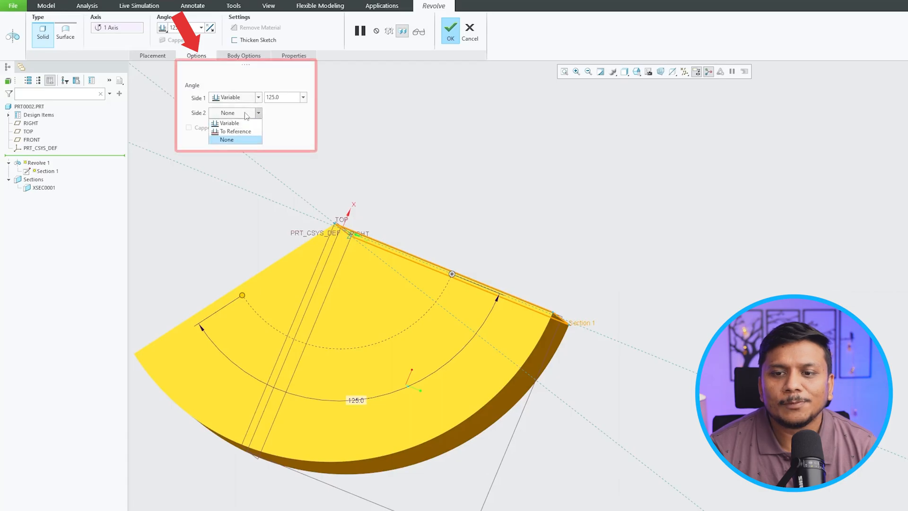
pyautogui.click(234, 124)
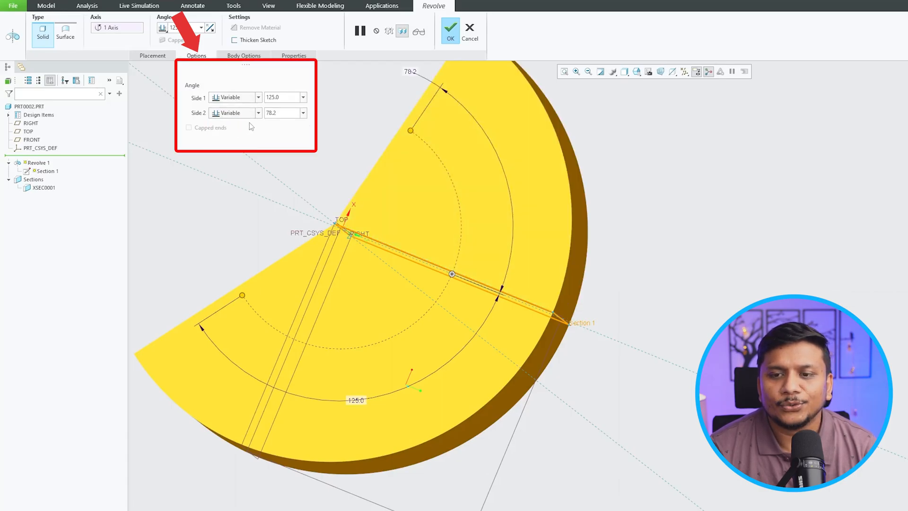